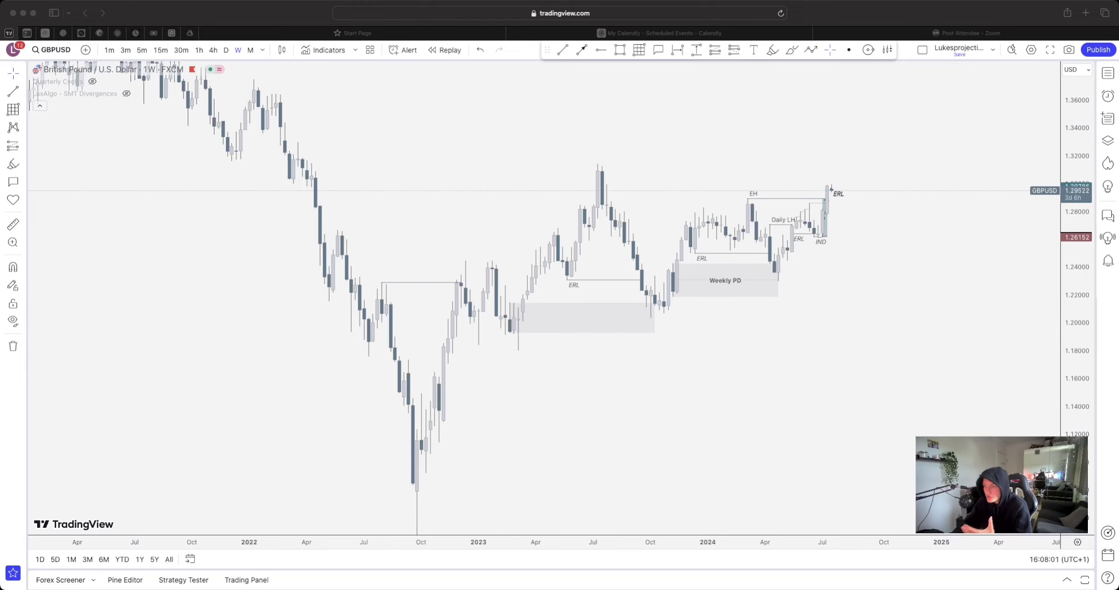
Step: Draw a horizontal trend line from the January 2023 swing high at about 1.2448 across to the spring 2023 rally
{"action": "scroll", "coordinate": [871, 309], "scroll_direction": "up", "scroll_amount": 4}
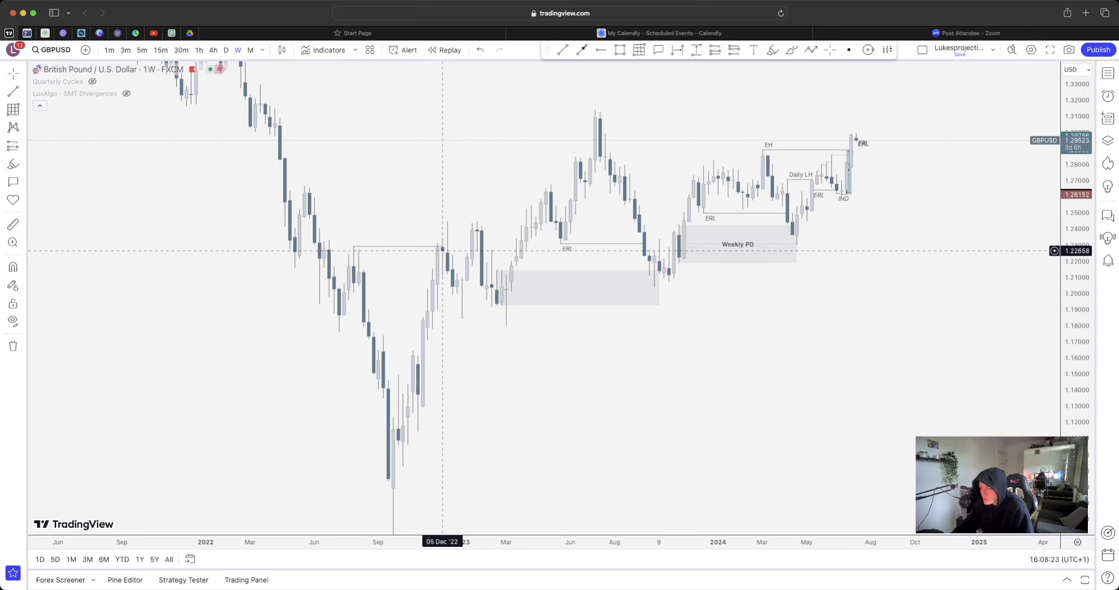
{"action": "left_click", "coordinate": [563, 50]}
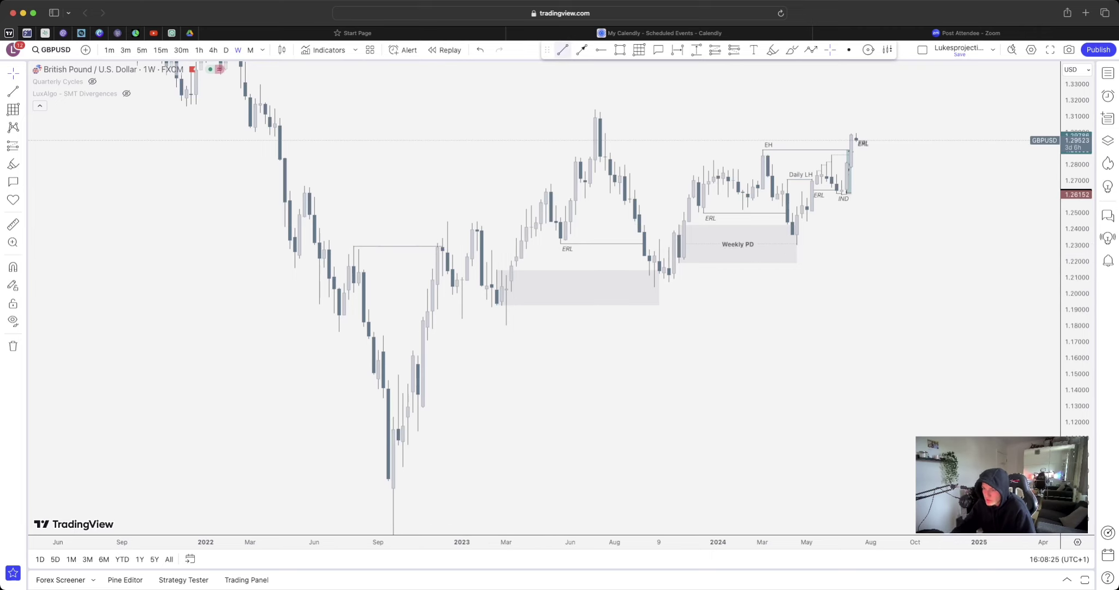
{"action": "left_click", "coordinate": [476, 222]}
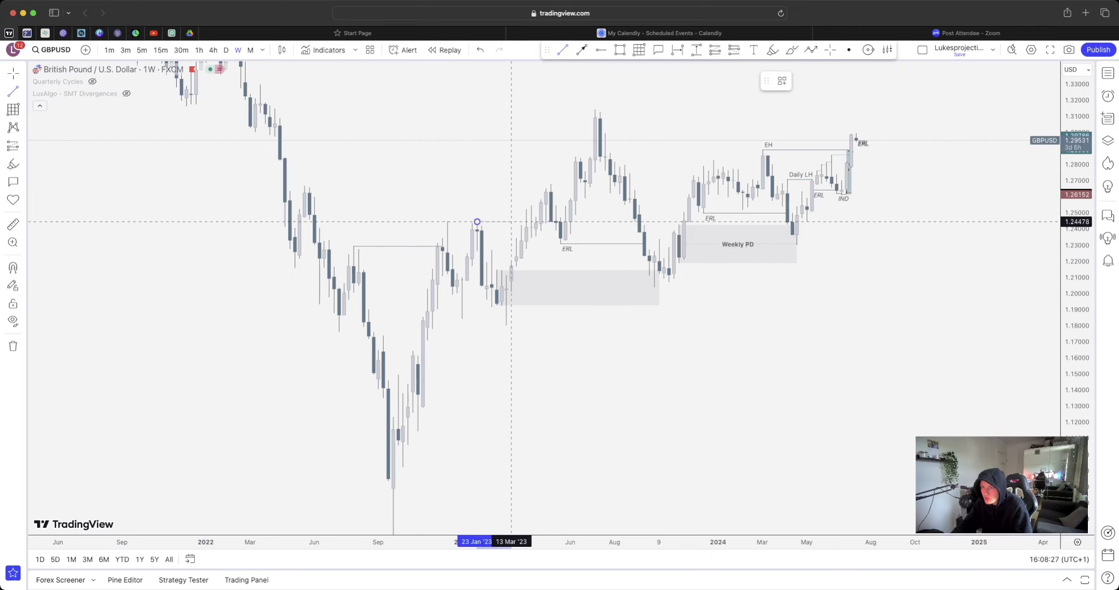
{"action": "left_click", "coordinate": [552, 221]}
{"action": "left_click", "coordinate": [556, 182]}
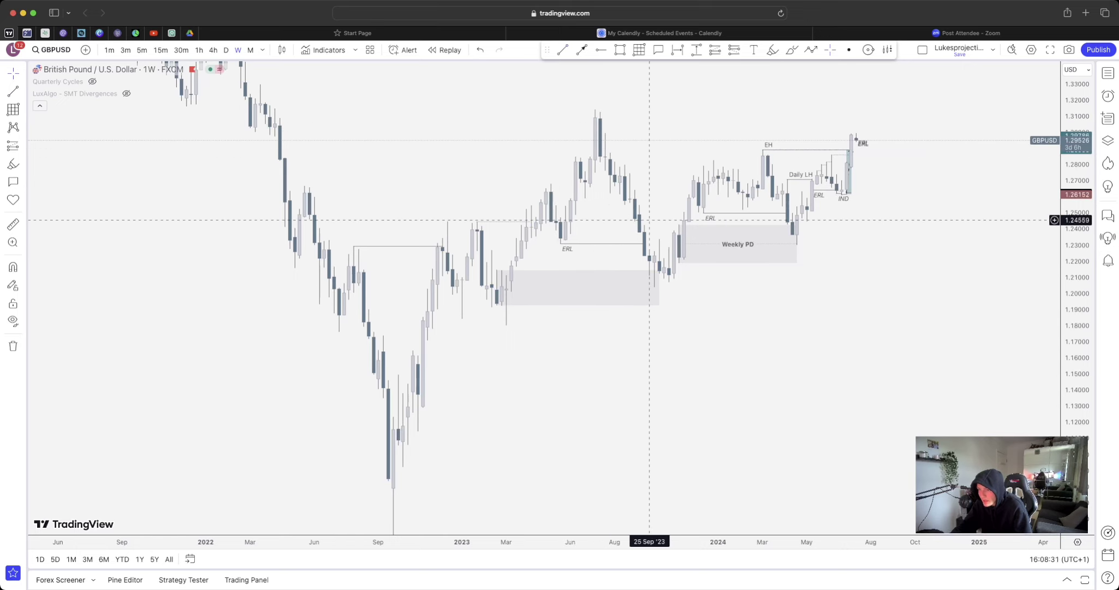
Step: Draw a horizontal trend line from the July 2023 swing high at about 1.3142 to just past the latest weekly candle
{"action": "left_click_drag", "start_coordinate": [644, 236], "coordinate": [620, 219]}
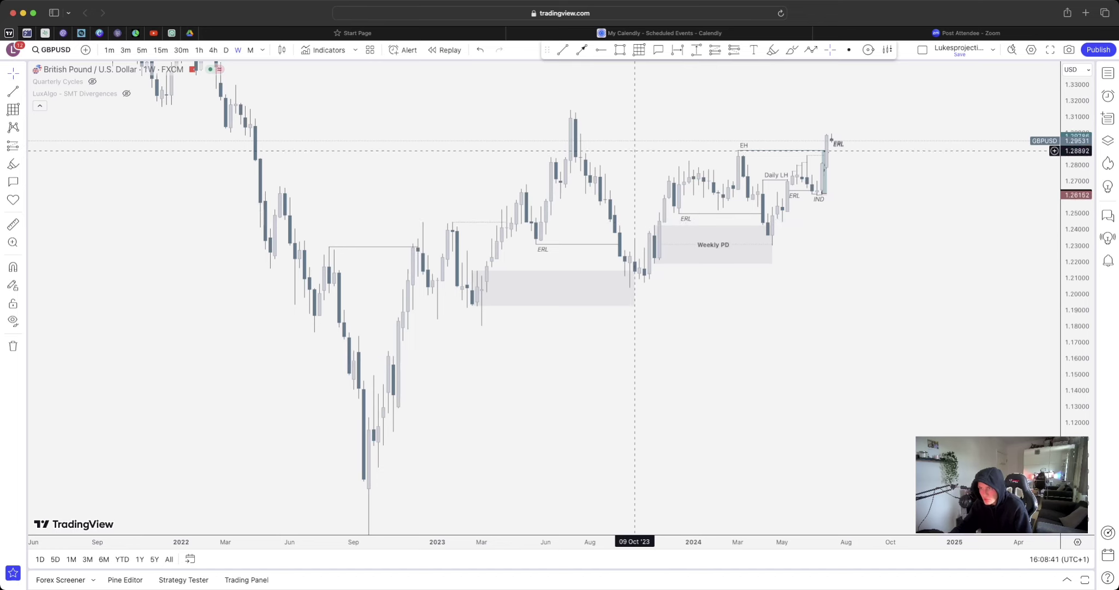
{"action": "key", "text": "alt+t"}
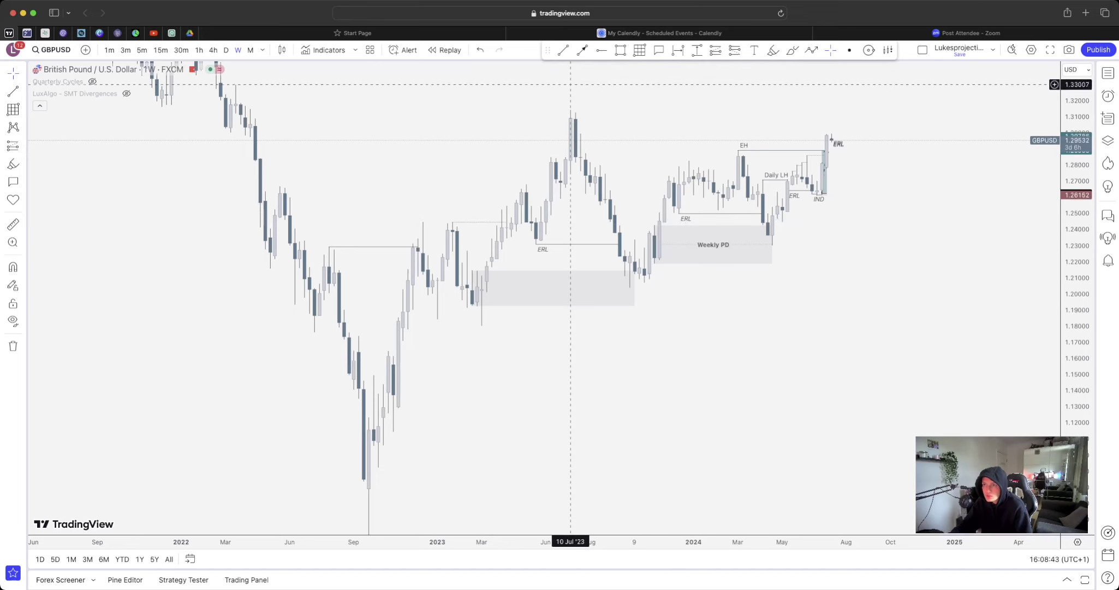
{"action": "left_click", "coordinate": [570, 110]}
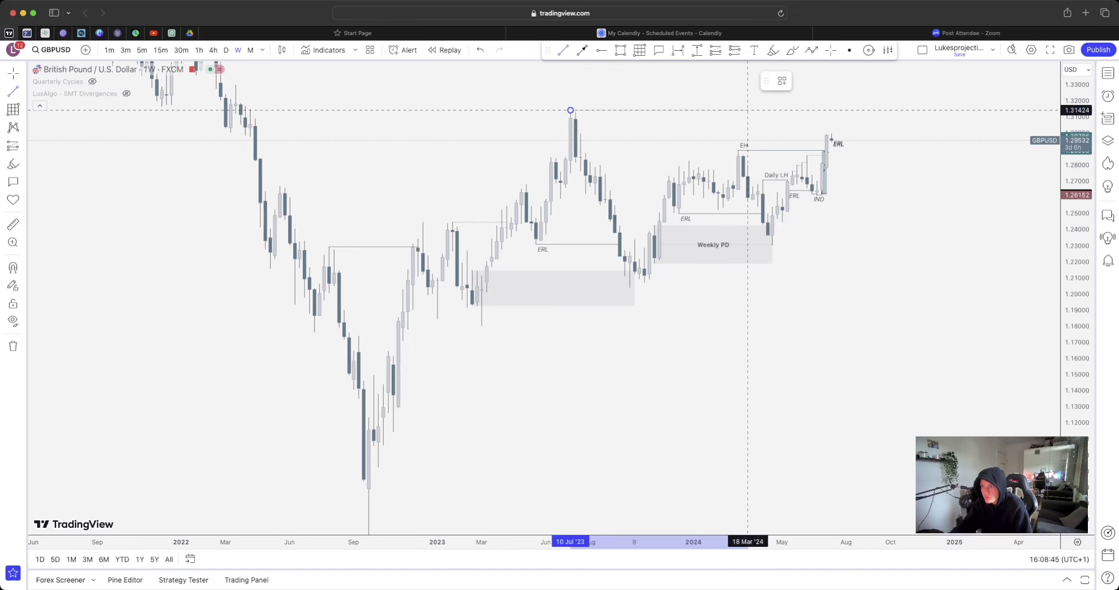
{"action": "left_click", "coordinate": [850, 110]}
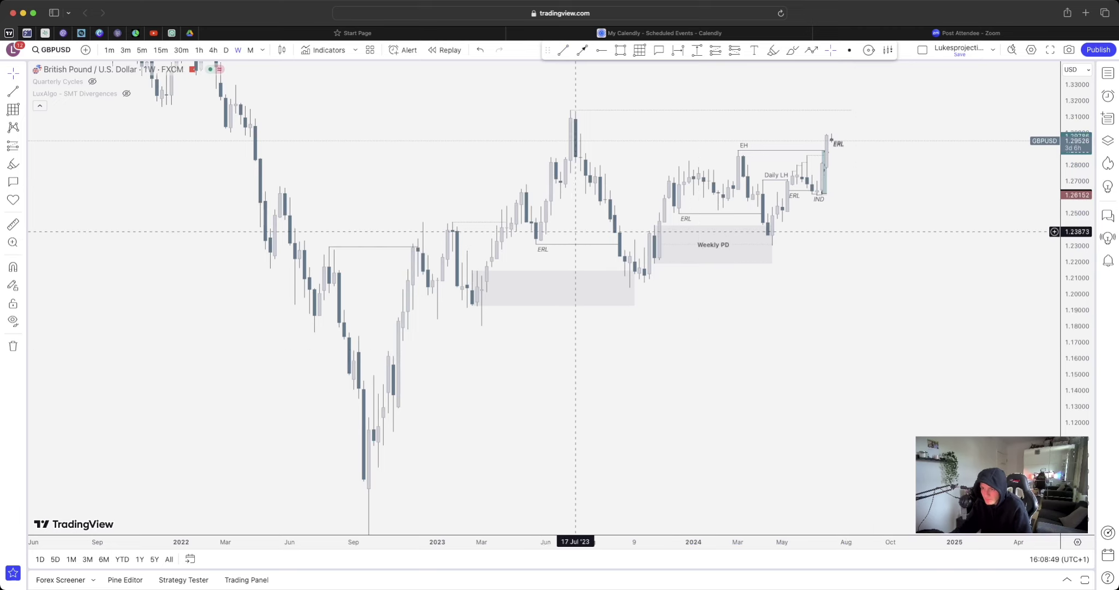
{"action": "left_click", "coordinate": [538, 245]}
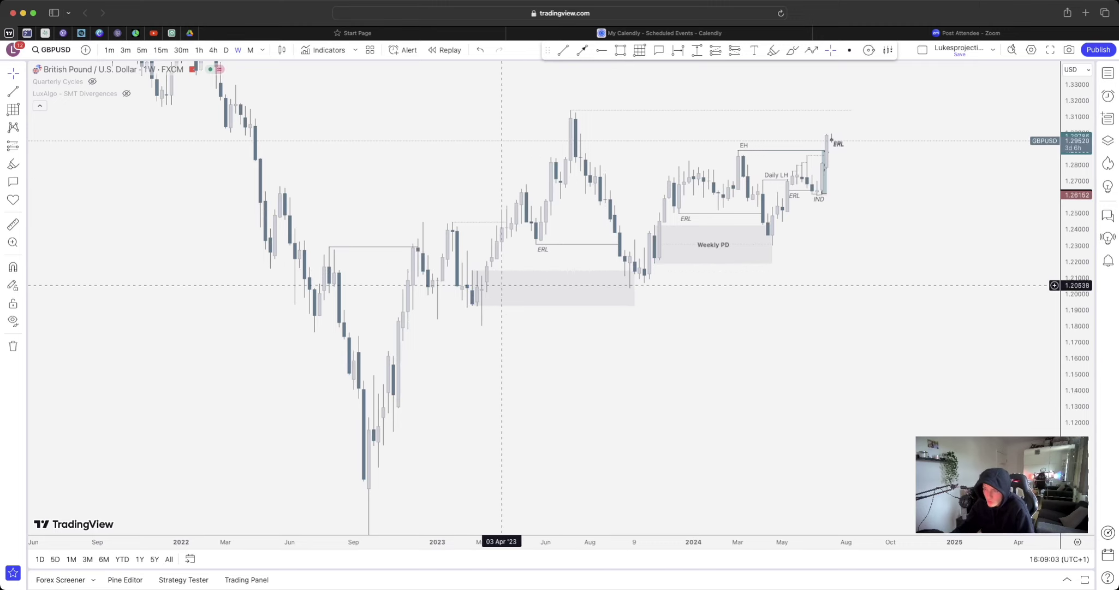
Step: Draw a horizontal trend line from the late December 2023 wick high across to the March 2024 rally
{"action": "scroll", "coordinate": [830, 140], "scroll_direction": "up", "scroll_amount": 5}
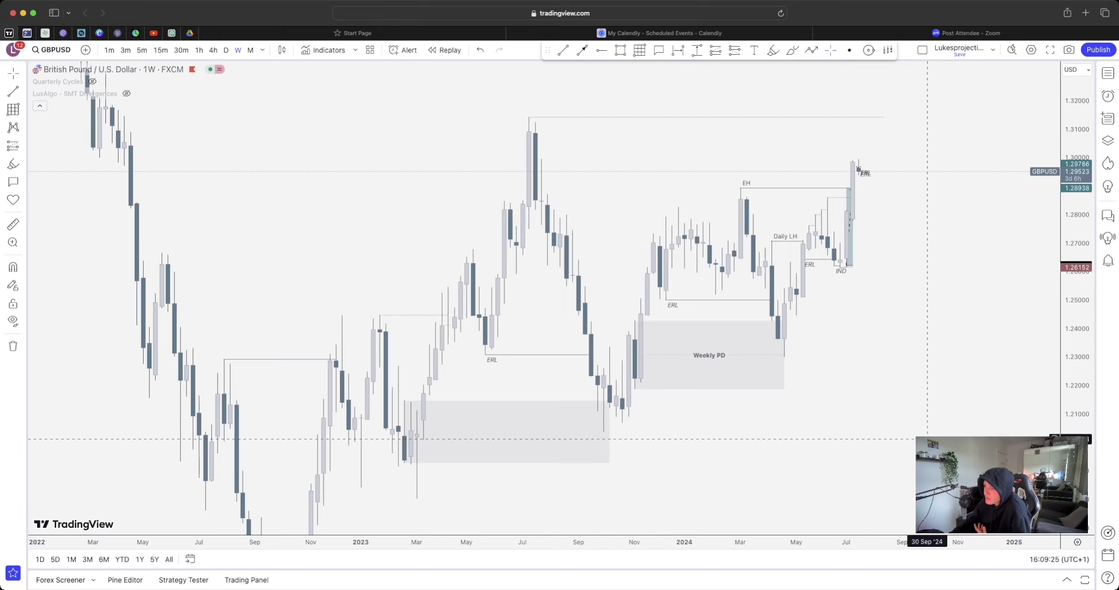
{"action": "scroll", "coordinate": [951, 364], "scroll_direction": "up", "scroll_amount": 2}
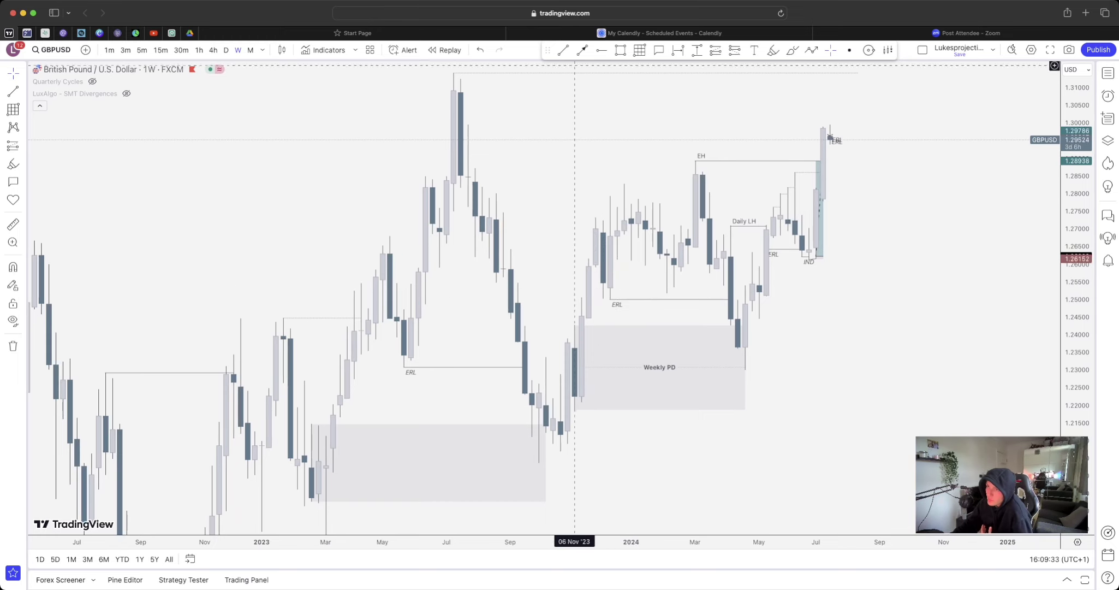
{"action": "key", "text": "super"}
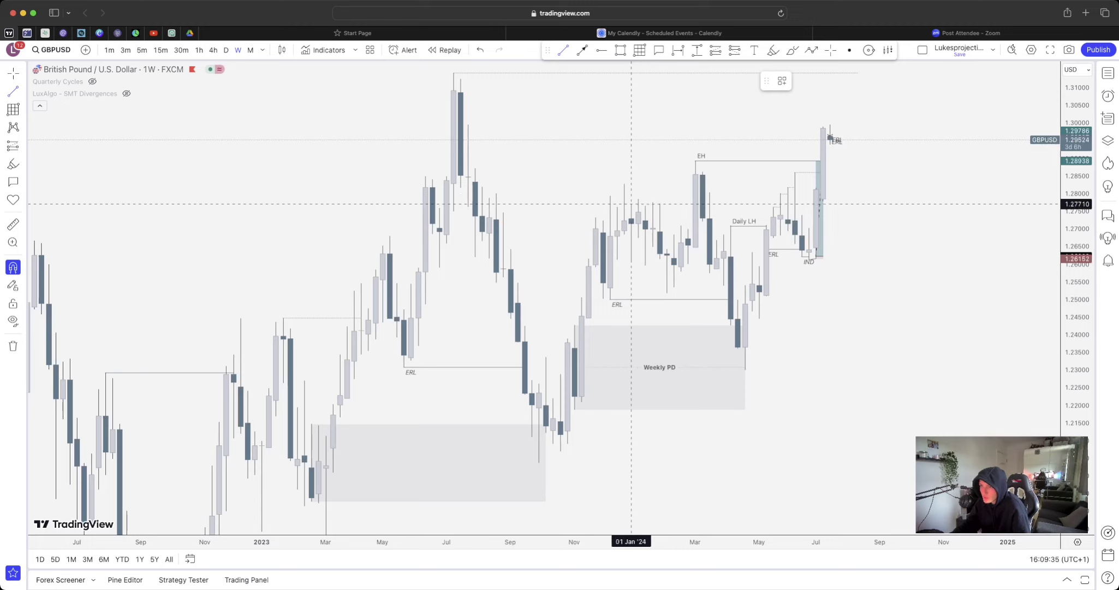
{"action": "left_click", "coordinate": [622, 183]}
{"action": "left_click", "coordinate": [687, 184]}
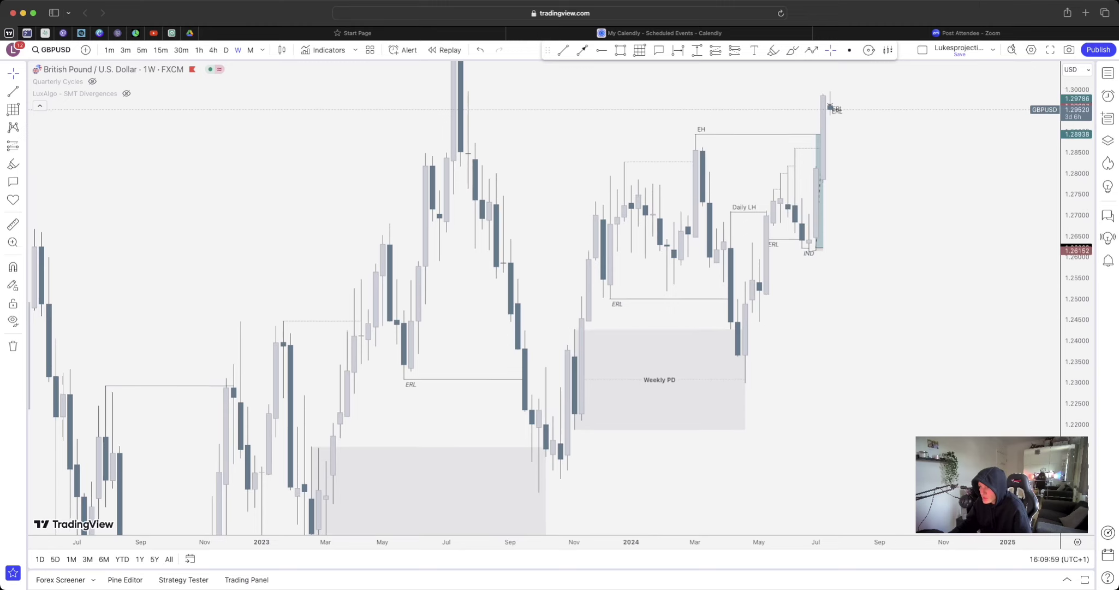
Step: Switch the chart to the daily timeframe and bring the March to July 2024 price action into view
{"action": "scroll", "coordinate": [825, 326], "scroll_direction": "up", "scroll_amount": 3}
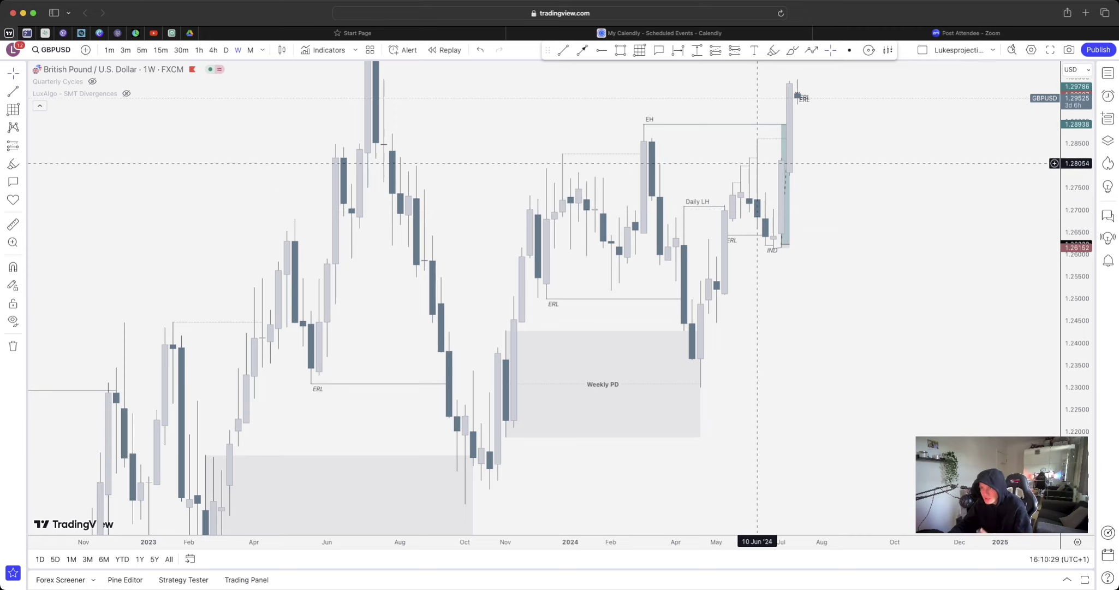
{"action": "left_click", "coordinate": [226, 49]}
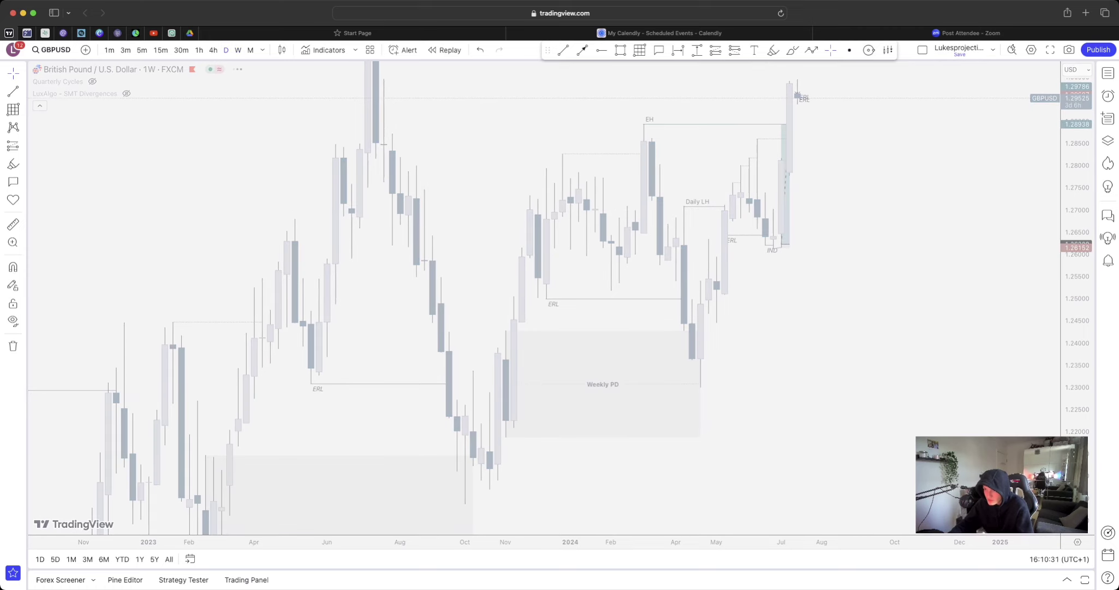
{"action": "left_click_drag", "start_coordinate": [966, 313], "coordinate": [617, 306]}
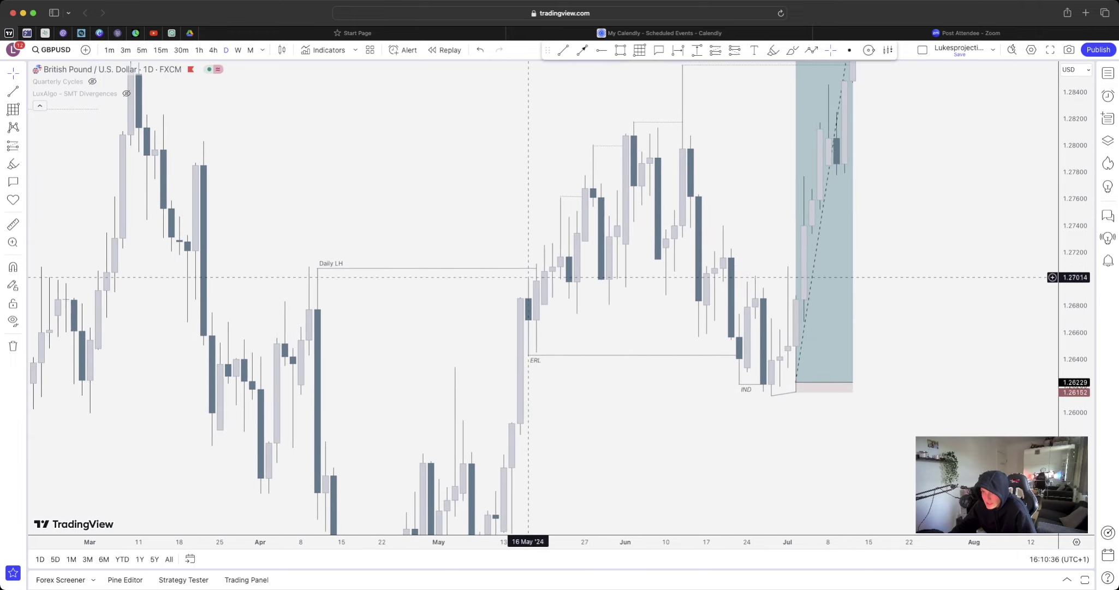
Step: Draw shaded rectangles over the price zones starting at the 16 May, 23 May and 30 May 2024 candles
{"action": "left_click", "coordinate": [621, 50]}
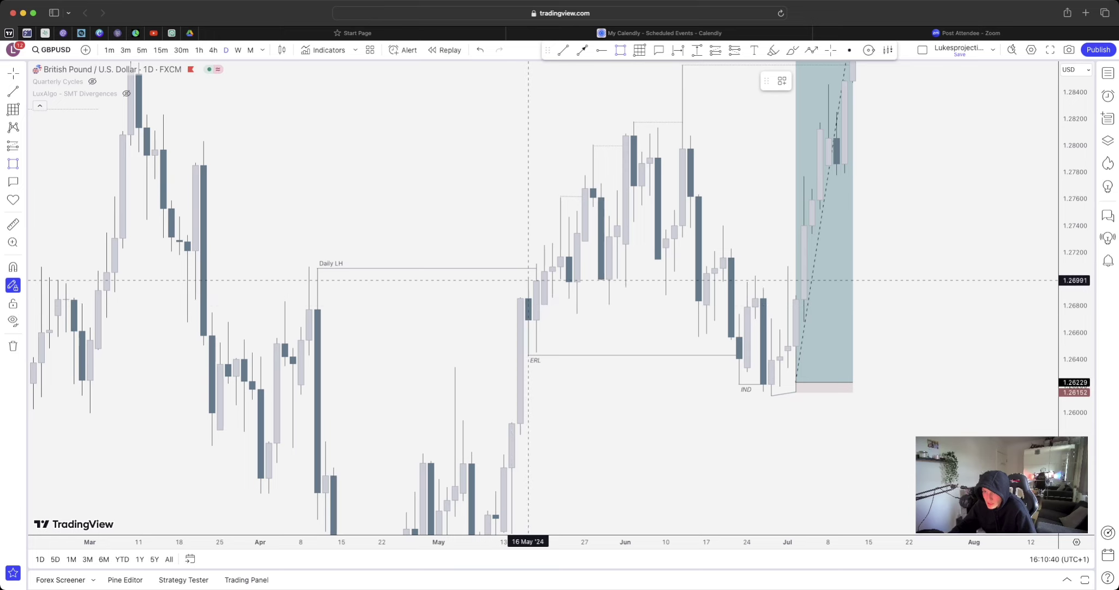
{"action": "mouse_move", "coordinate": [528, 277]}
{"action": "left_mouse_down"}
{"action": "mouse_move", "coordinate": [544, 349]}
{"action": "mouse_move", "coordinate": [585, 355]}
{"action": "left_mouse_up"}
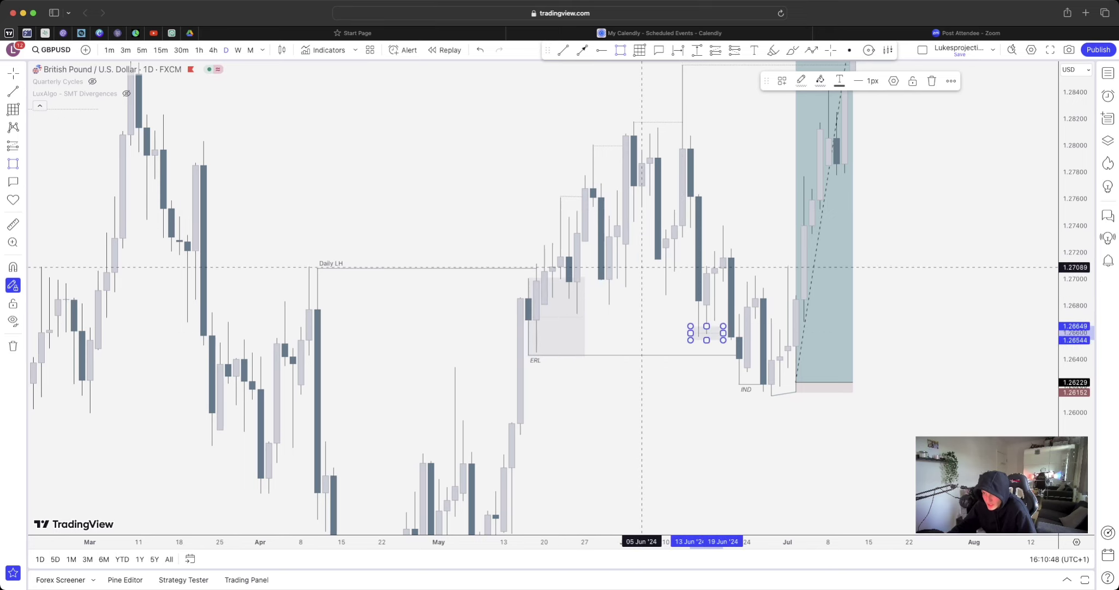
{"action": "left_click_drag", "start_coordinate": [569, 217], "coordinate": [625, 314]}
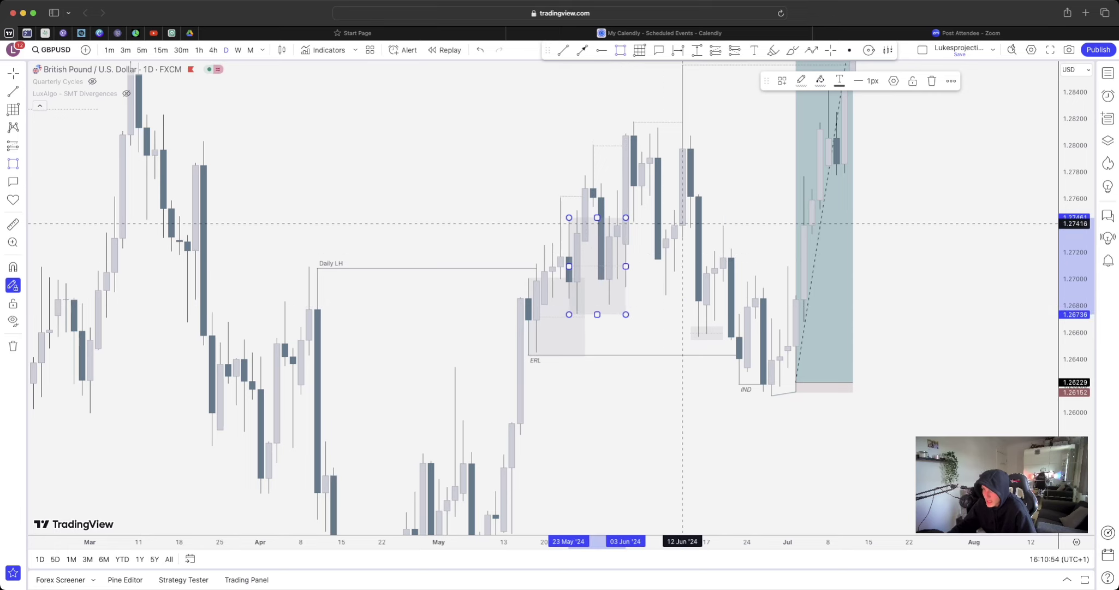
{"action": "left_click_drag", "start_coordinate": [610, 215], "coordinate": [657, 291]}
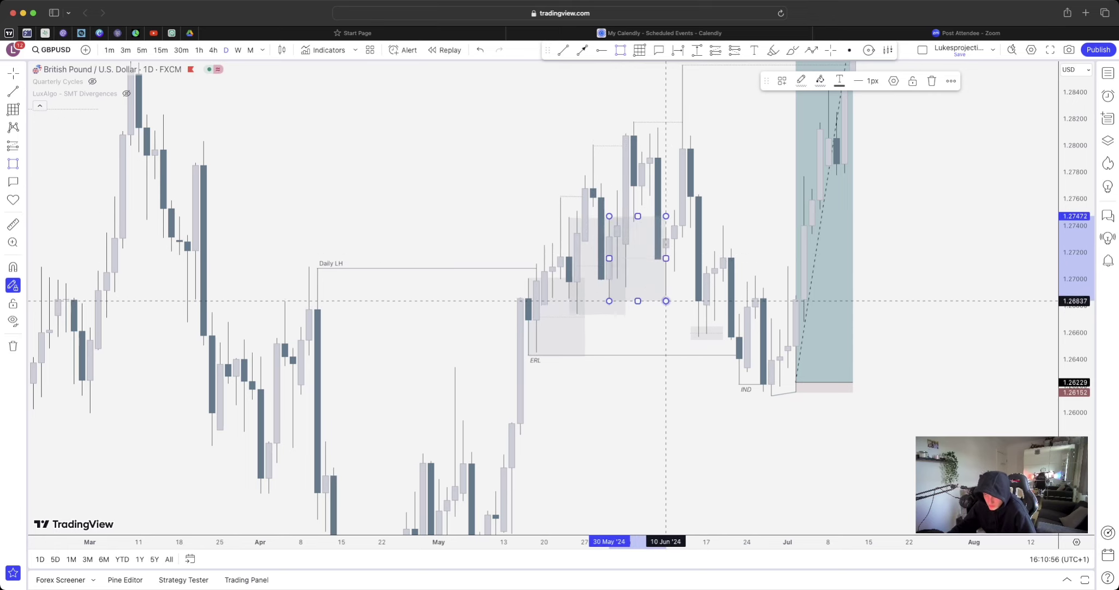
Step: Undo the rectangles drawn on the daily chart and turn off continuous drawing mode
{"action": "left_click", "coordinate": [480, 50]}
{"action": "left_click", "coordinate": [480, 50]}
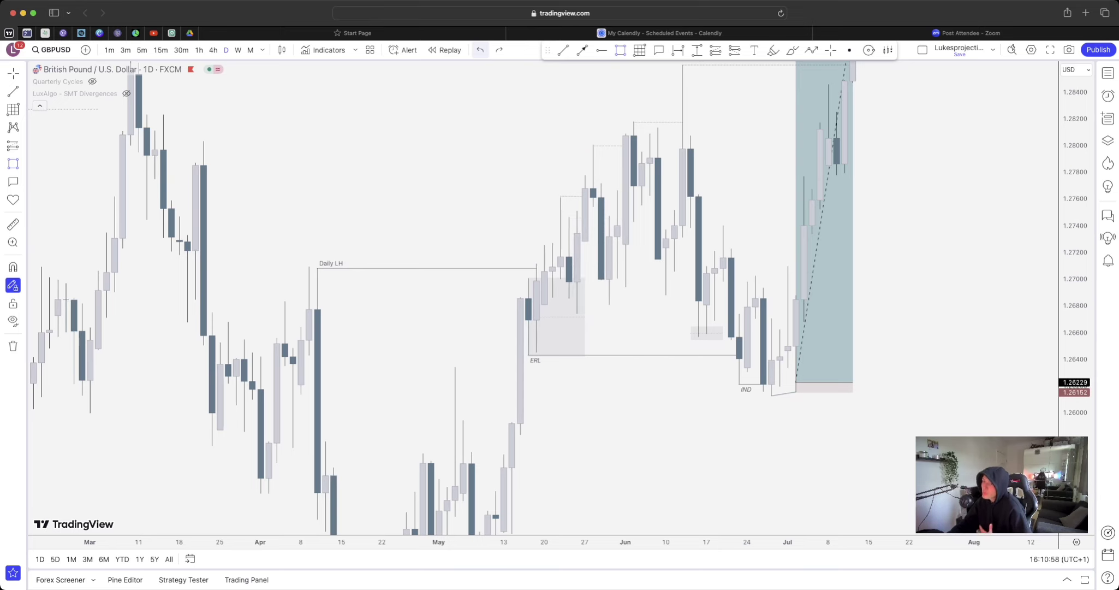
{"action": "left_click", "coordinate": [480, 50]}
{"action": "left_click_drag", "start_coordinate": [545, 261], "coordinate": [516, 165]}
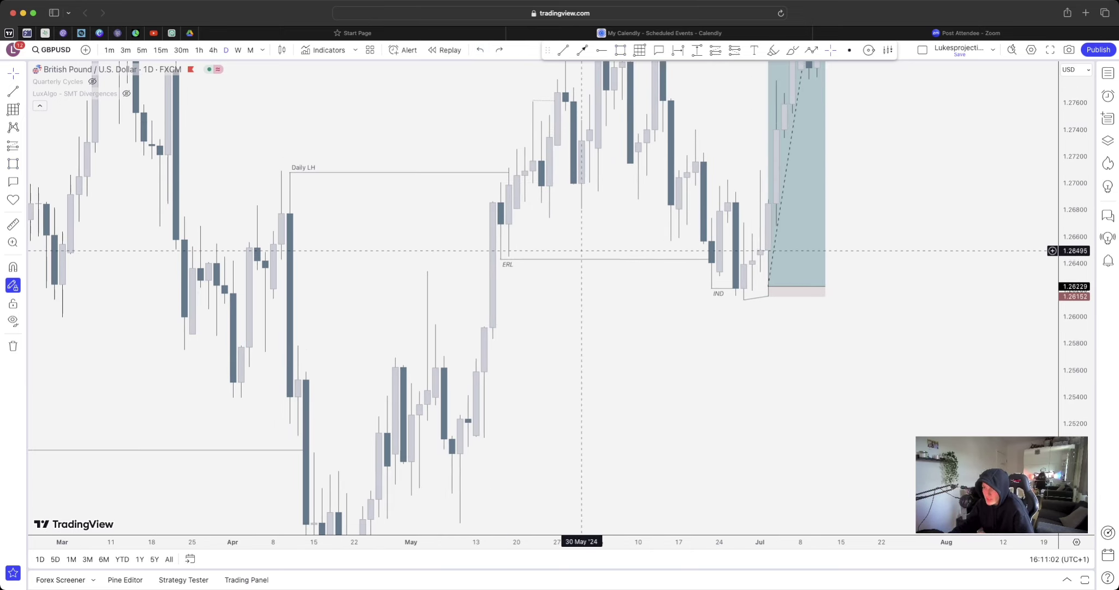
{"action": "left_click", "coordinate": [13, 285]}
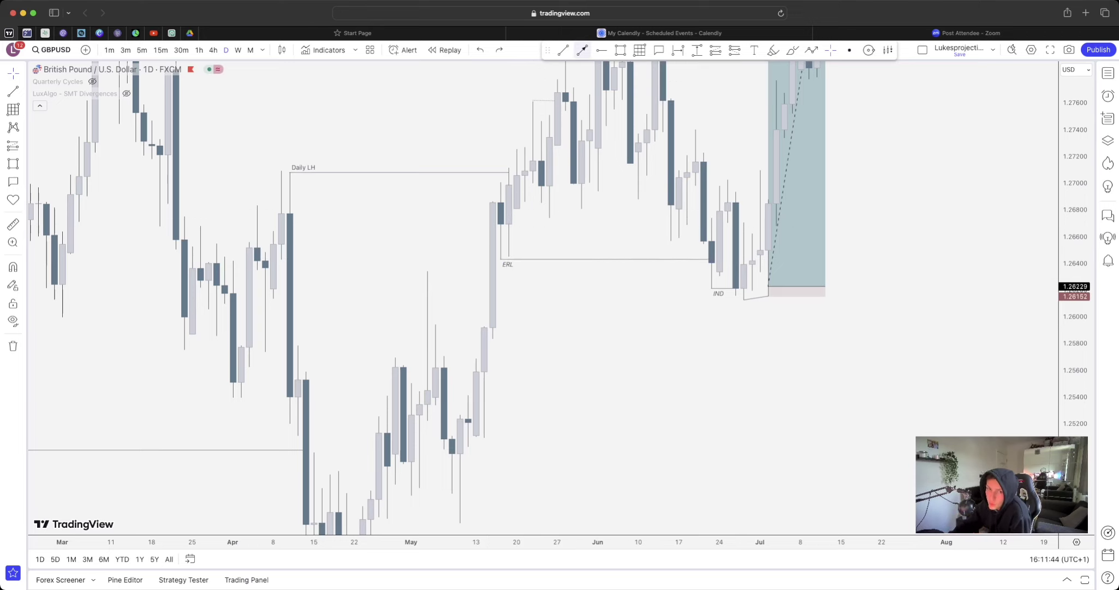
Step: Highlight the four swing lows from late May to 10 June 2024 and part of the ERL line below them
{"action": "key", "text": "alt+t"}
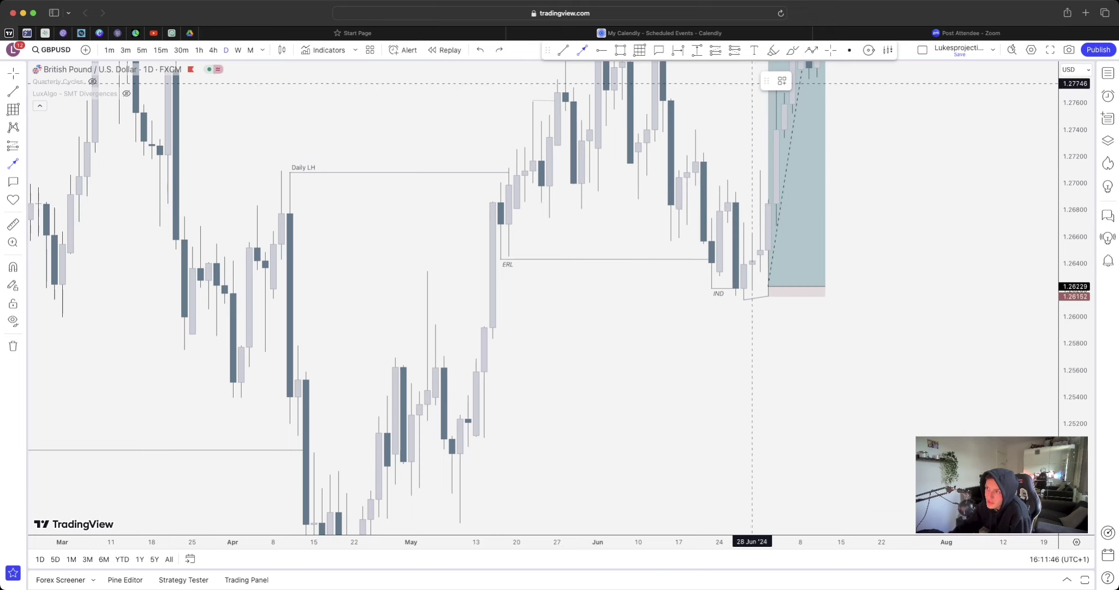
{"action": "left_click", "coordinate": [774, 50]}
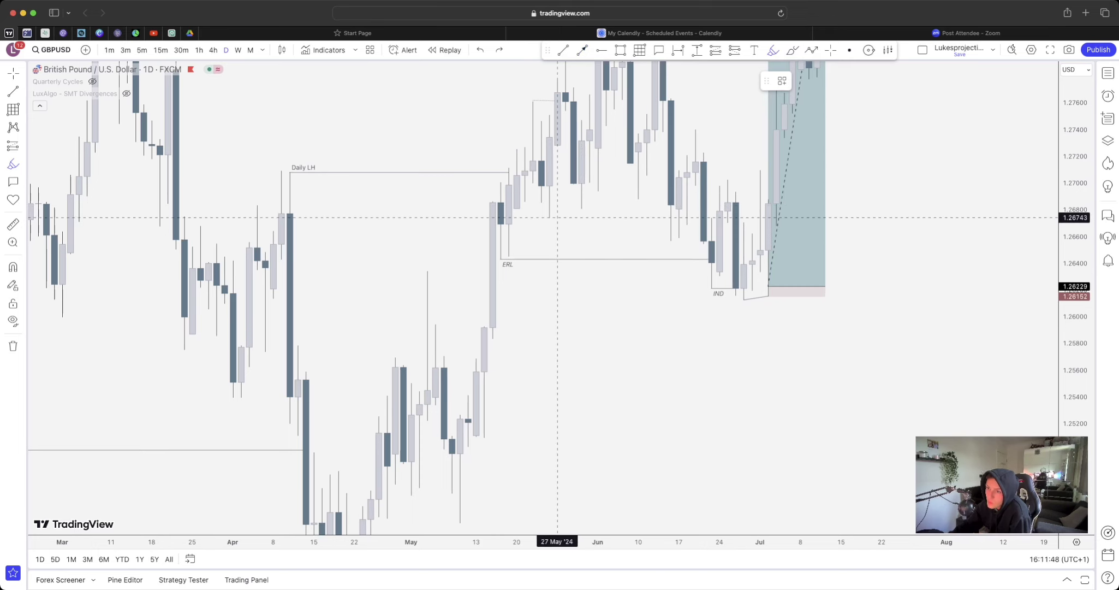
{"action": "left_click", "coordinate": [549, 217]}
{"action": "left_click", "coordinate": [582, 210]}
{"action": "left_click", "coordinate": [598, 191]}
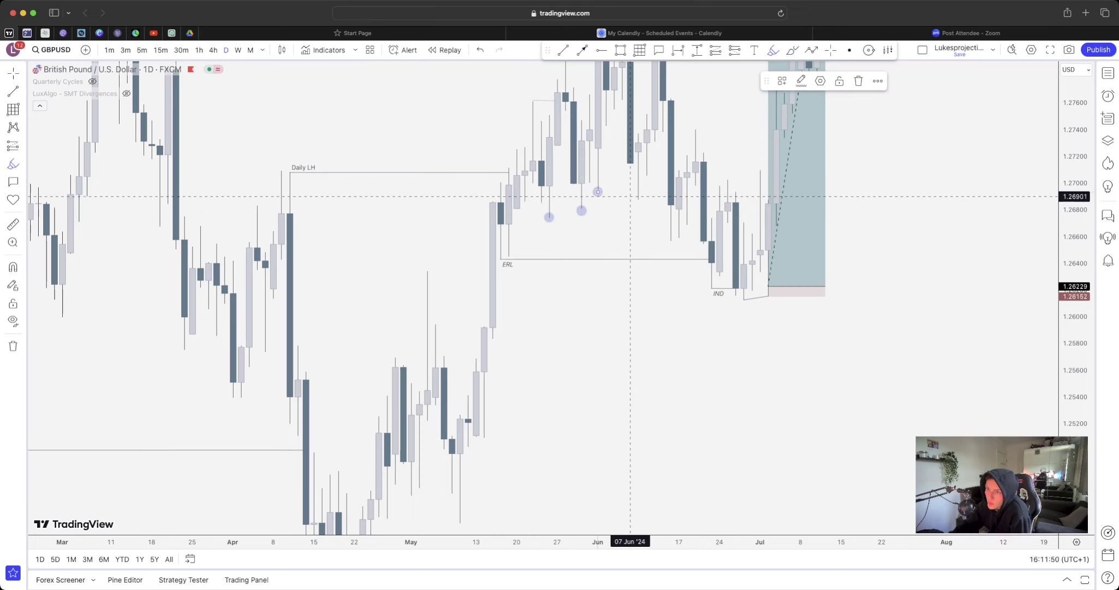
{"action": "left_click", "coordinate": [638, 197]}
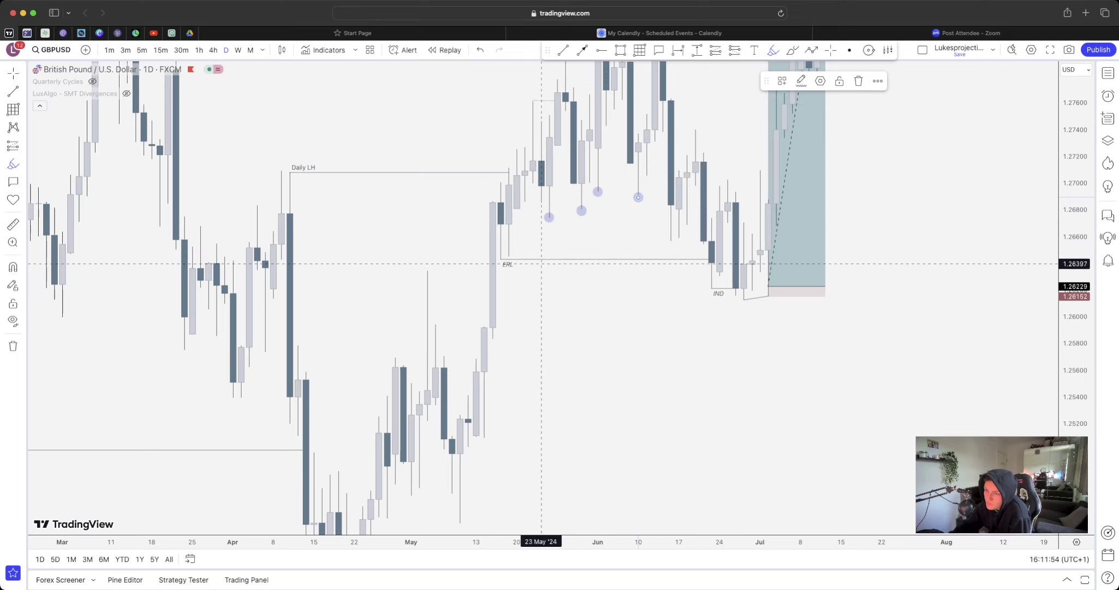
{"action": "left_click_drag", "start_coordinate": [501, 260], "coordinate": [615, 260]}
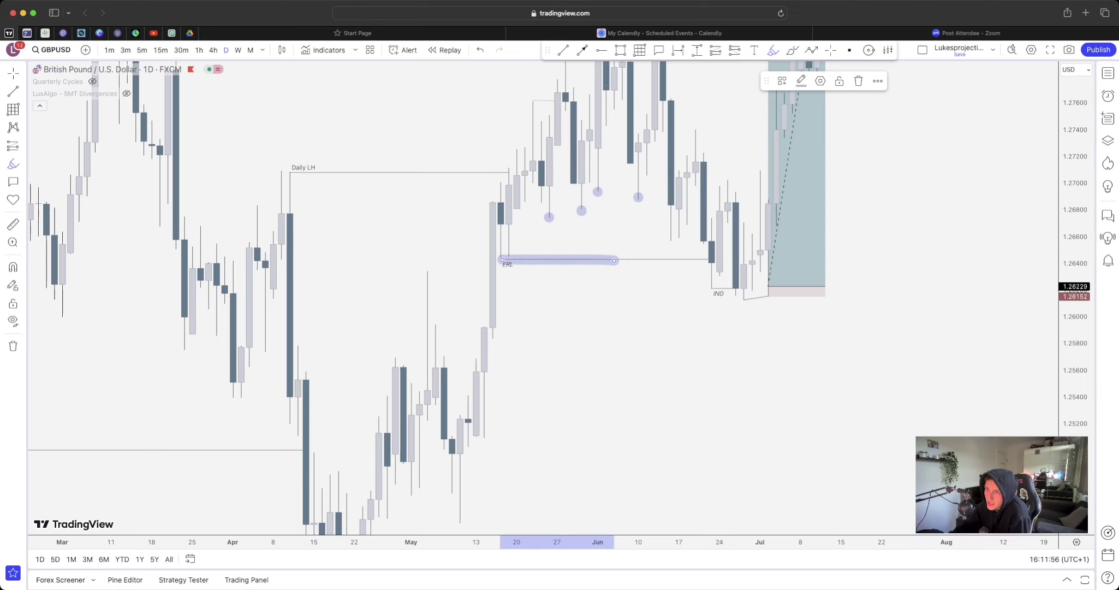
Step: Undo all the highlighter marks on the swing lows and the ERL line
{"action": "left_click", "coordinate": [480, 50]}
{"action": "left_click", "coordinate": [480, 50]}
{"action": "left_click", "coordinate": [480, 50]}
{"action": "left_click", "coordinate": [480, 50]}
{"action": "left_click", "coordinate": [480, 50]}
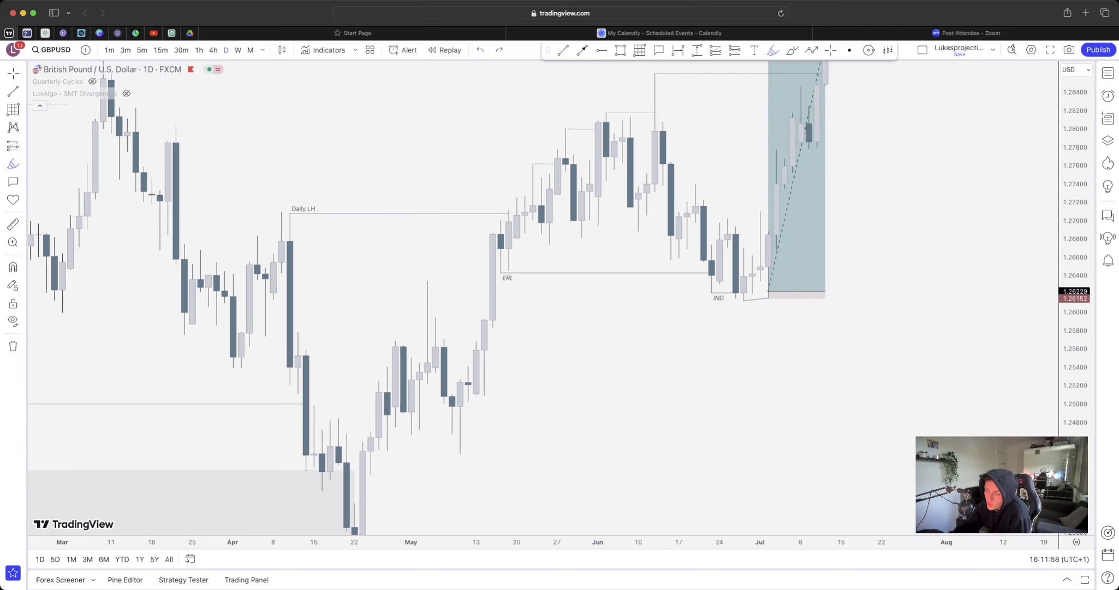
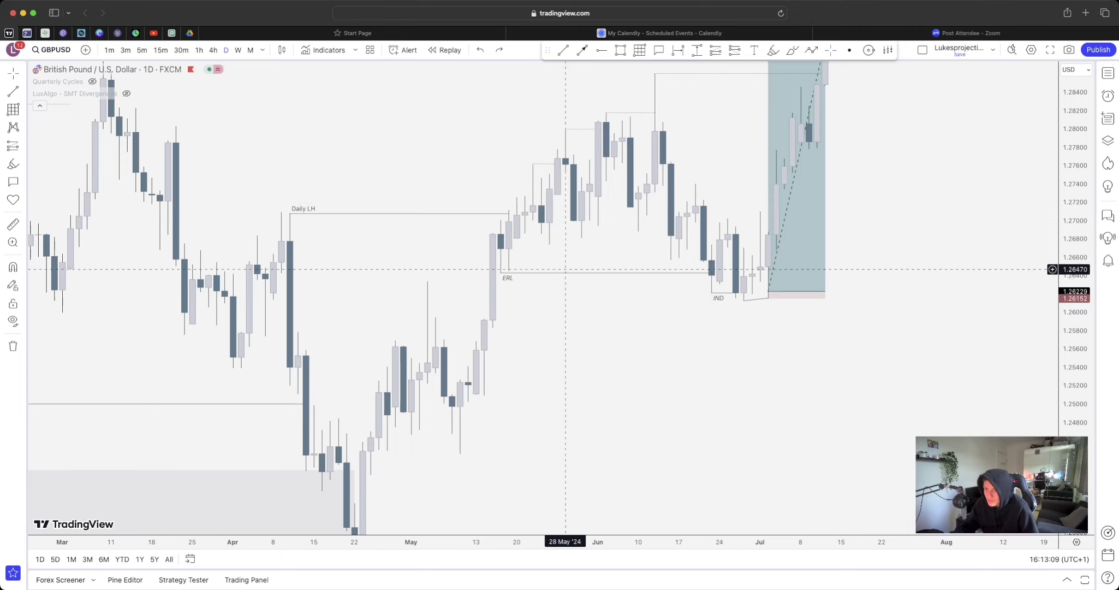
Step: Switch the chart to the 4-hour timeframe and bring the June 2024 candles around the IND level into view
{"action": "left_click", "coordinate": [213, 50]}
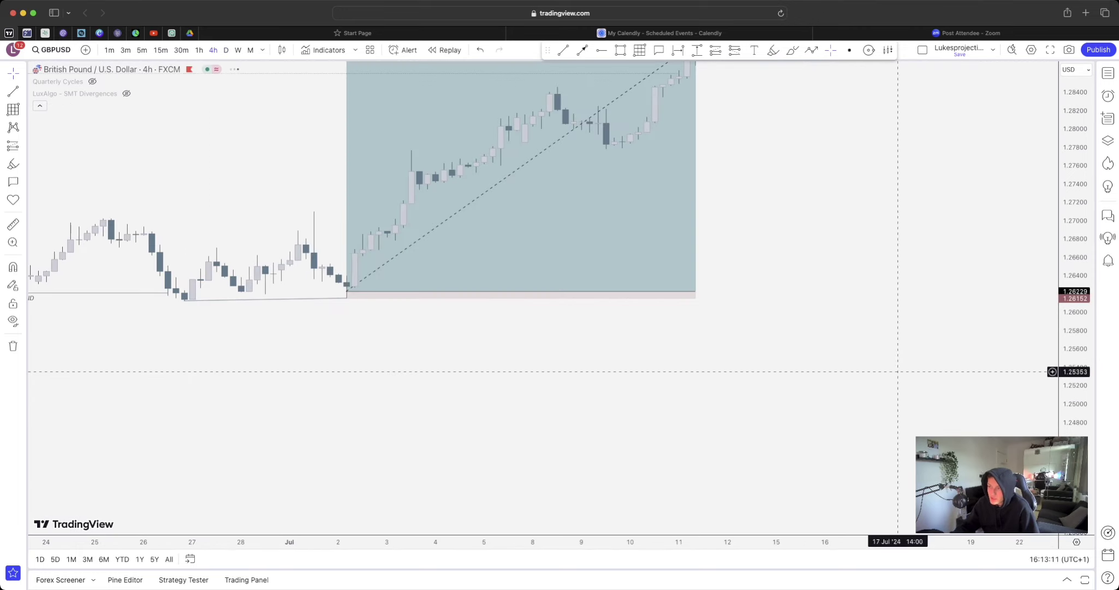
{"action": "scroll", "coordinate": [835, 426], "scroll_direction": "left", "scroll_amount": 10}
{"action": "scroll", "coordinate": [874, 436], "scroll_direction": "right", "scroll_amount": 3}
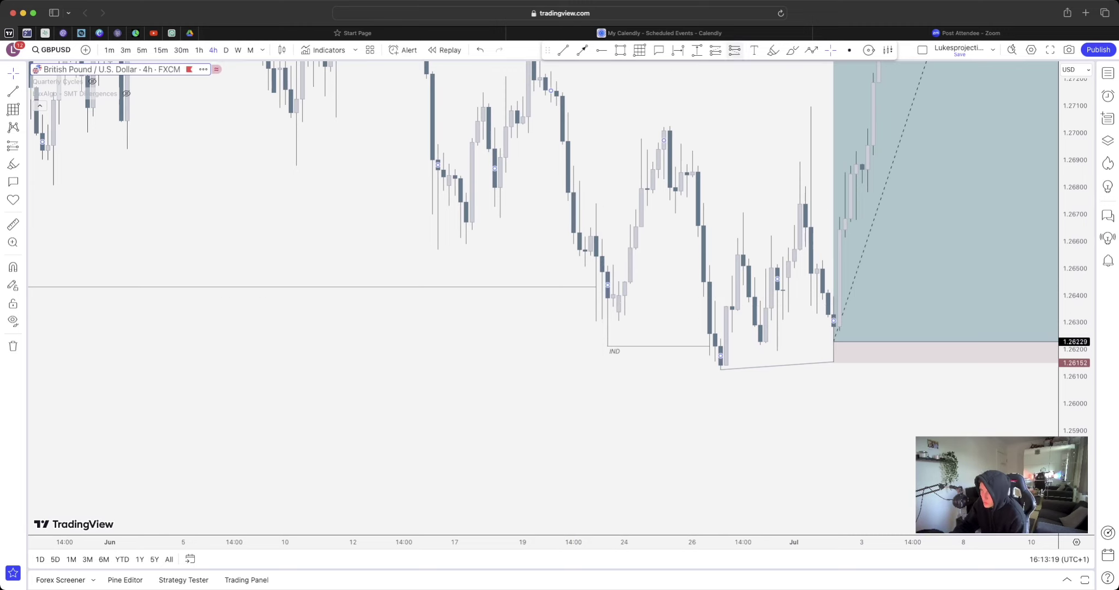
Step: Highlight points on the 24 June 2024 rally, the IND line, and the upward leg to about 1.2705
{"action": "left_click", "coordinate": [773, 49]}
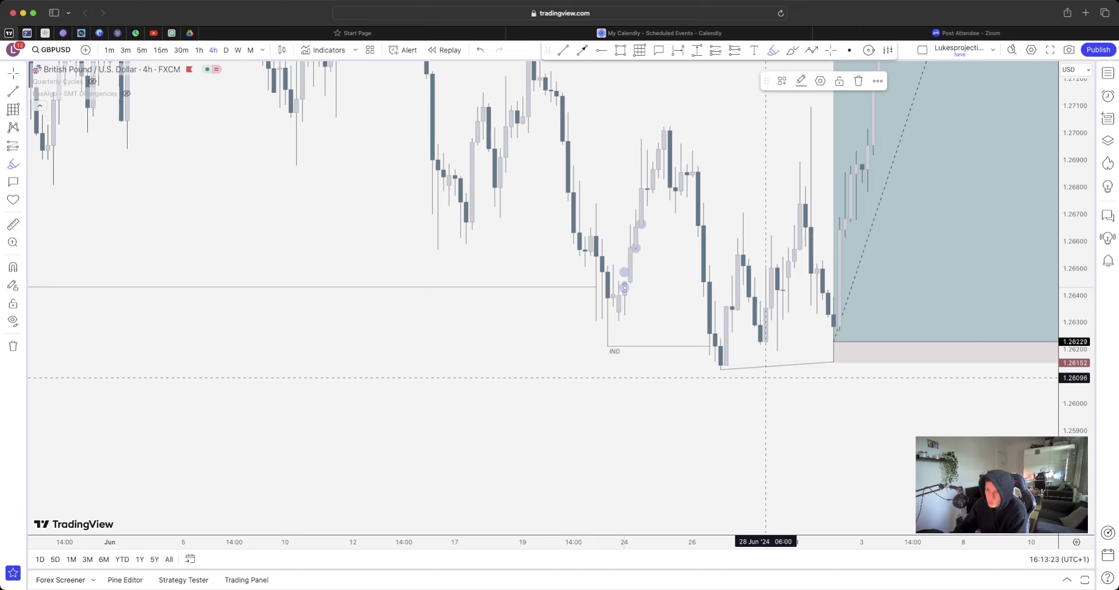
{"action": "left_click_drag", "start_coordinate": [608, 346], "coordinate": [715, 345]}
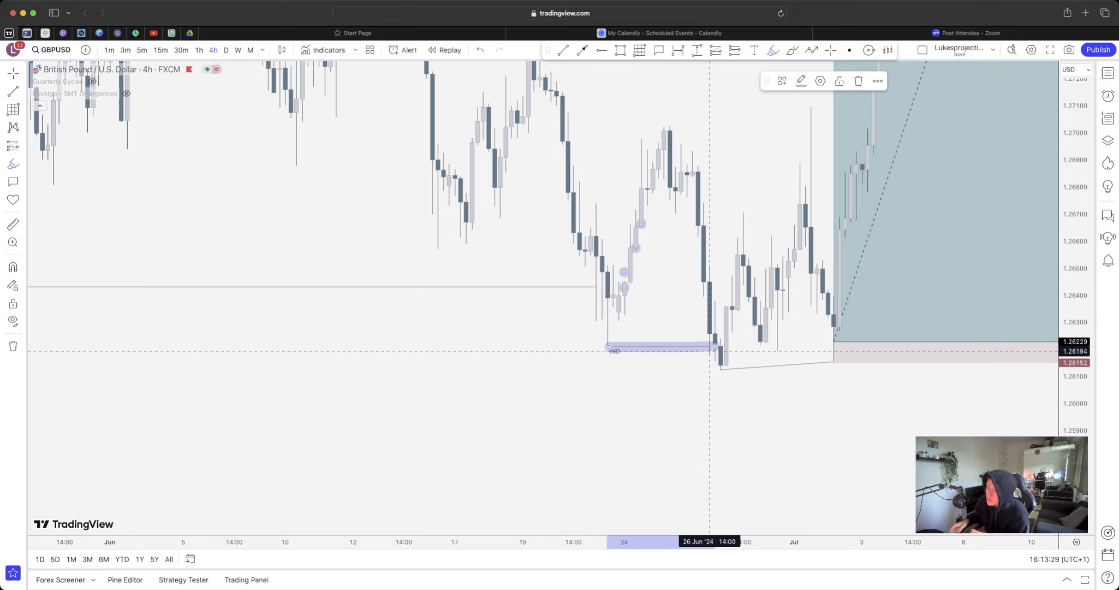
{"action": "mouse_move", "coordinate": [596, 343]}
{"action": "left_mouse_down"}
{"action": "mouse_move", "coordinate": [616, 153]}
{"action": "mouse_move", "coordinate": [641, 120]}
{"action": "left_mouse_up"}
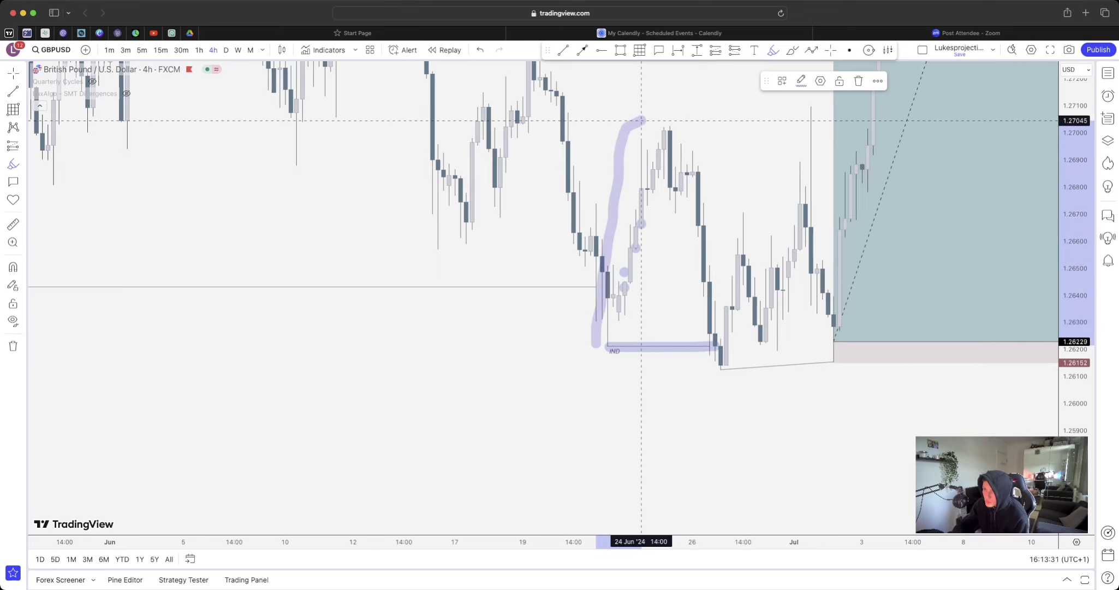
Step: Highlight the level near 1.2675 across to the 24 June 2024 rally and retrace the IND line below it
{"action": "left_click_drag", "start_coordinate": [563, 201], "coordinate": [642, 202]}
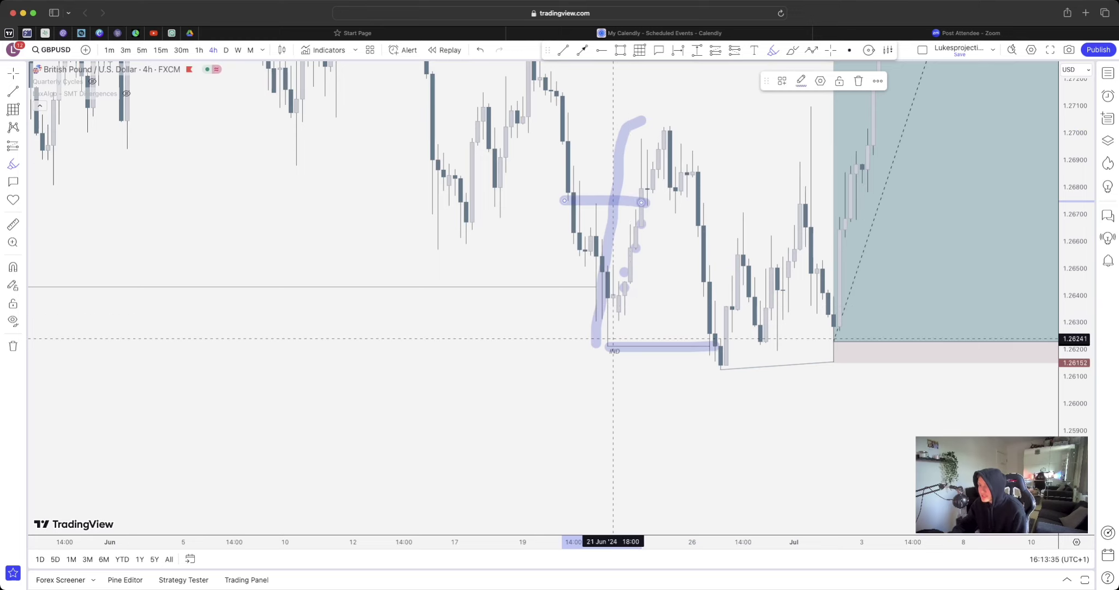
{"action": "left_click_drag", "start_coordinate": [608, 344], "coordinate": [703, 342]}
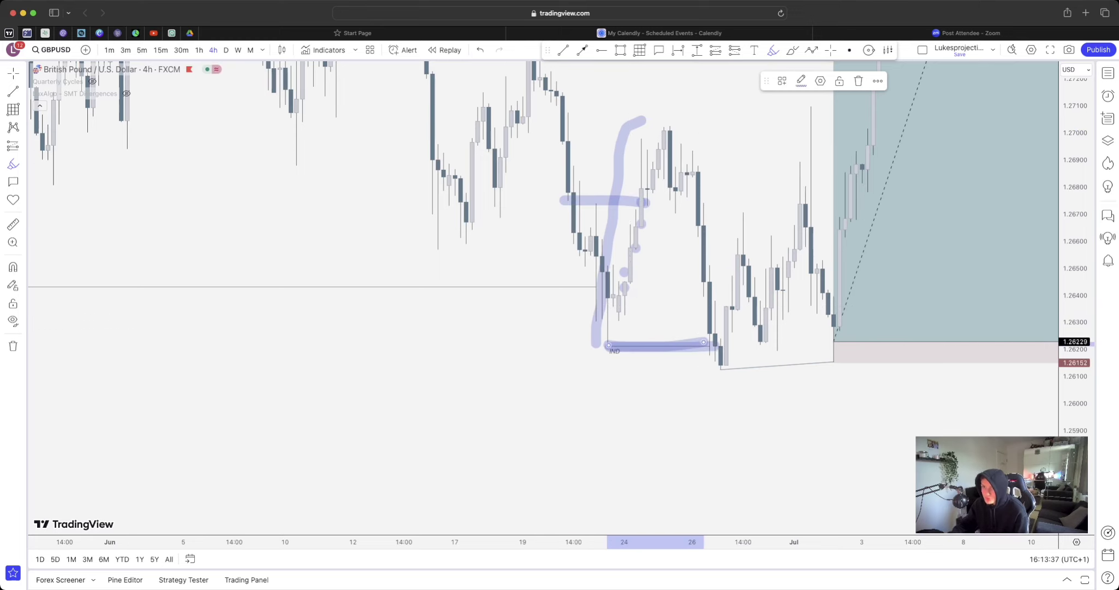
Step: Undo all the highlighter marks around the 24 June 2024 rally and the IND line
{"action": "left_click", "coordinate": [480, 50]}
{"action": "left_click", "coordinate": [480, 49]}
{"action": "left_click", "coordinate": [480, 50]}
{"action": "left_click", "coordinate": [480, 50]}
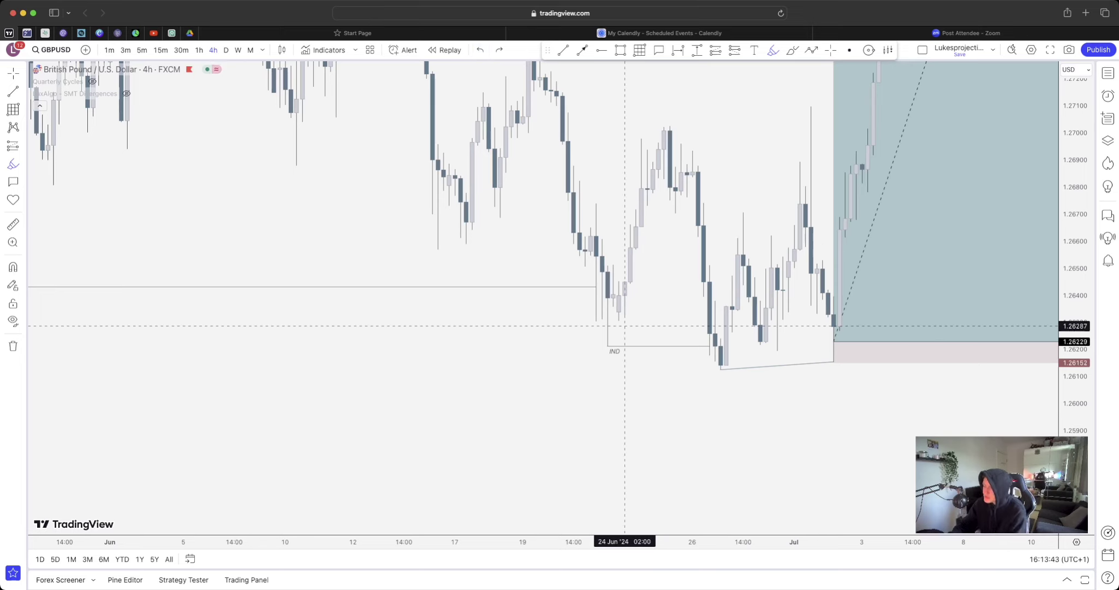
Step: Highlight the full length of the IND line below the June 2024 swing low and deselect the mark
{"action": "left_click", "coordinate": [609, 347]}
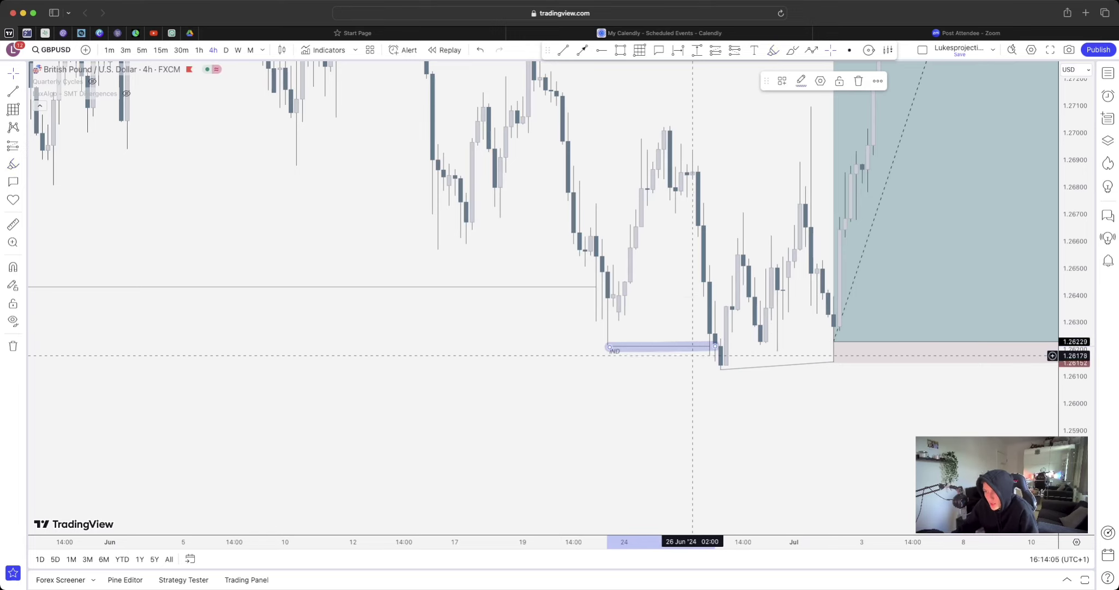
{"action": "left_click", "coordinate": [761, 284]}
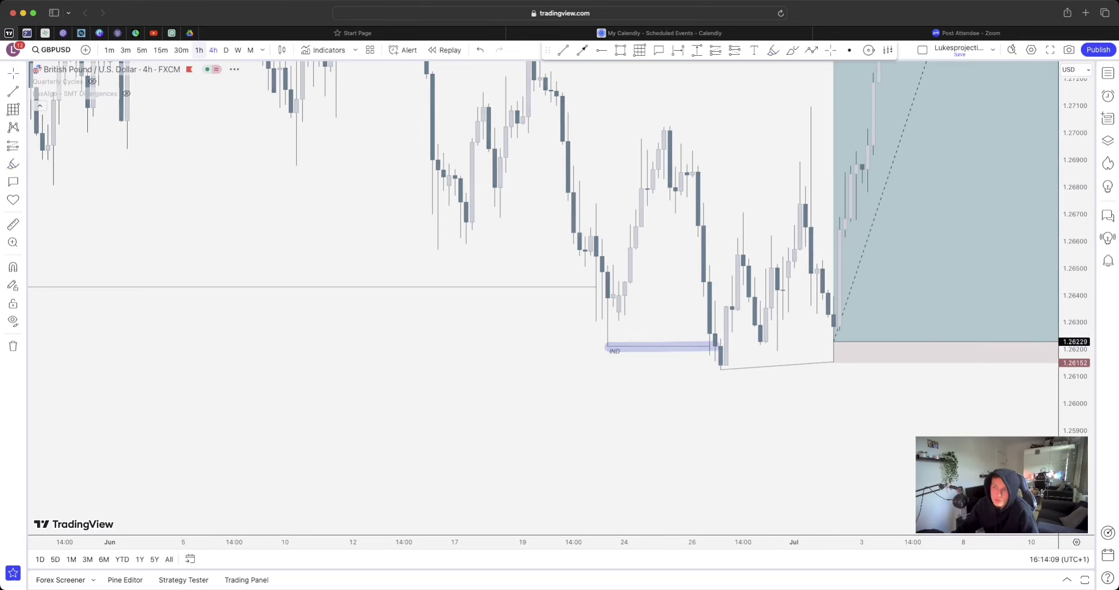
Step: On the 1-hour timeframe, draw a rectangle from 27 June to 2 July 2024 between about 1.26213 and 1.26131
{"action": "left_click", "coordinate": [198, 50]}
{"action": "scroll", "coordinate": [629, 295], "scroll_direction": "left", "scroll_amount": 5}
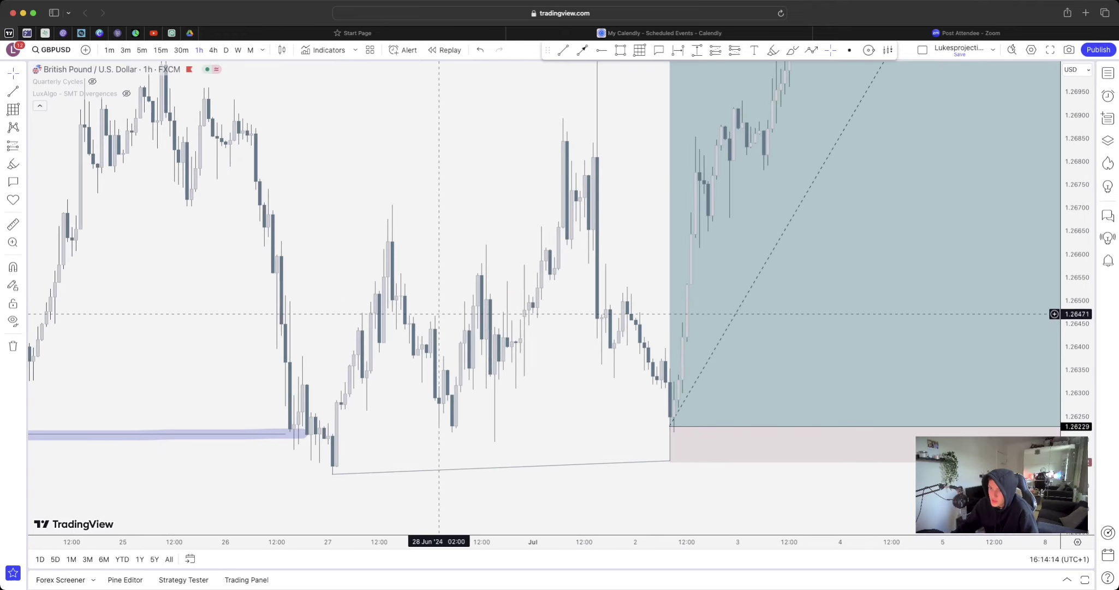
{"action": "scroll", "coordinate": [610, 347], "scroll_direction": "down", "scroll_amount": 5}
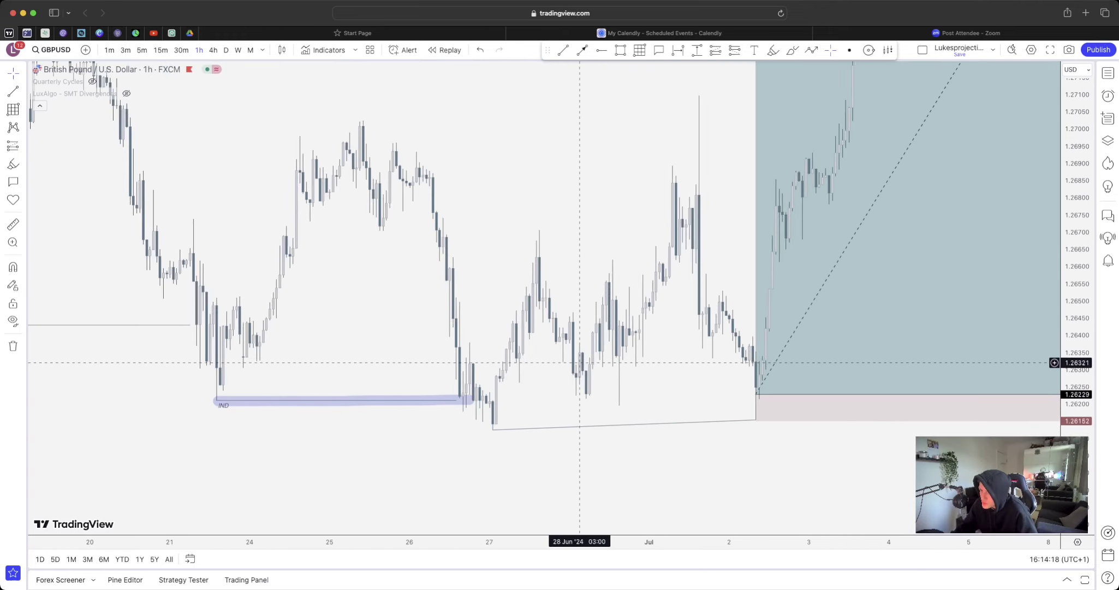
{"action": "key", "text": "alt+shift+r"}
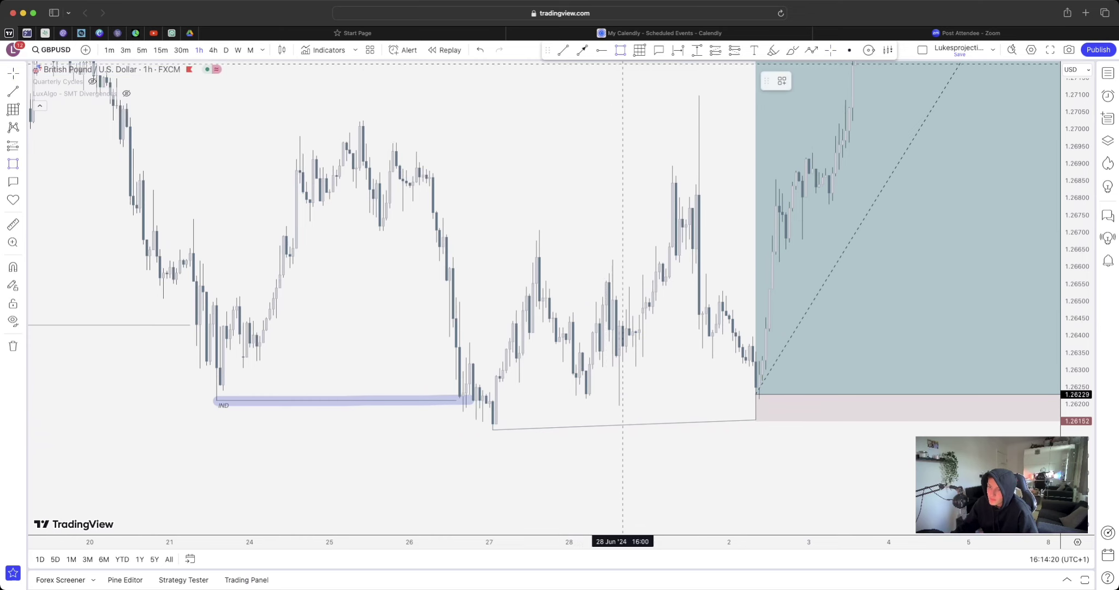
{"action": "mouse_move", "coordinate": [490, 399]}
{"action": "left_mouse_down"}
{"action": "mouse_move", "coordinate": [657, 428]}
{"action": "mouse_move", "coordinate": [760, 427]}
{"action": "left_mouse_up"}
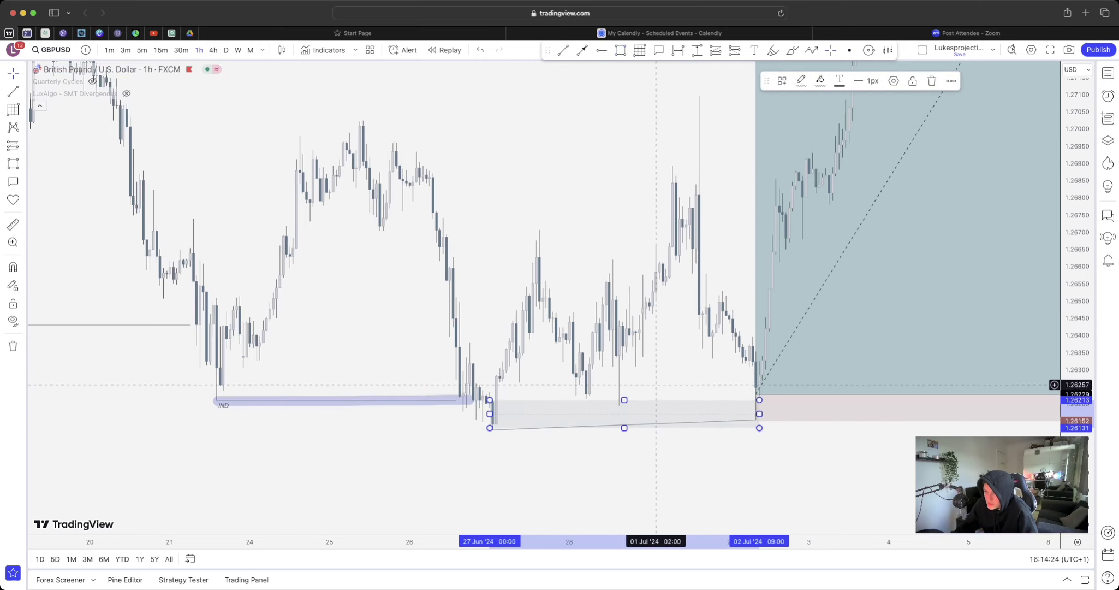
{"action": "left_click", "coordinate": [628, 385]}
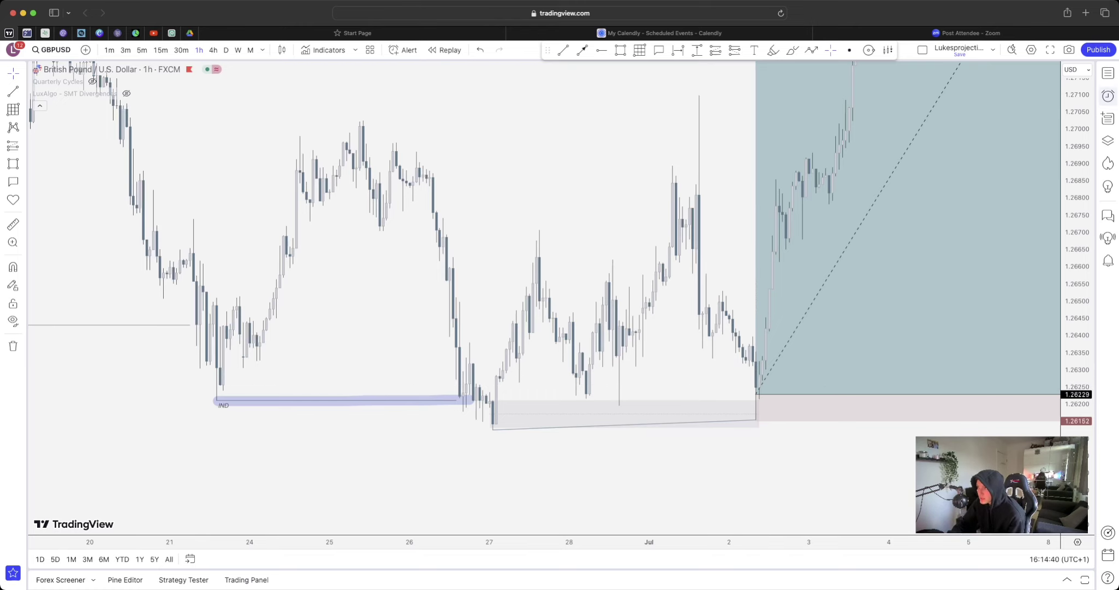
Step: Show the DXY chart and examine the zone drawn from the 28 June 2024 high to the early July reaction
{"action": "left_click", "coordinate": [1108, 73]}
{"action": "left_click", "coordinate": [1030, 143]}
{"action": "left_click", "coordinate": [1023, 128]}
{"action": "left_click", "coordinate": [1108, 73]}
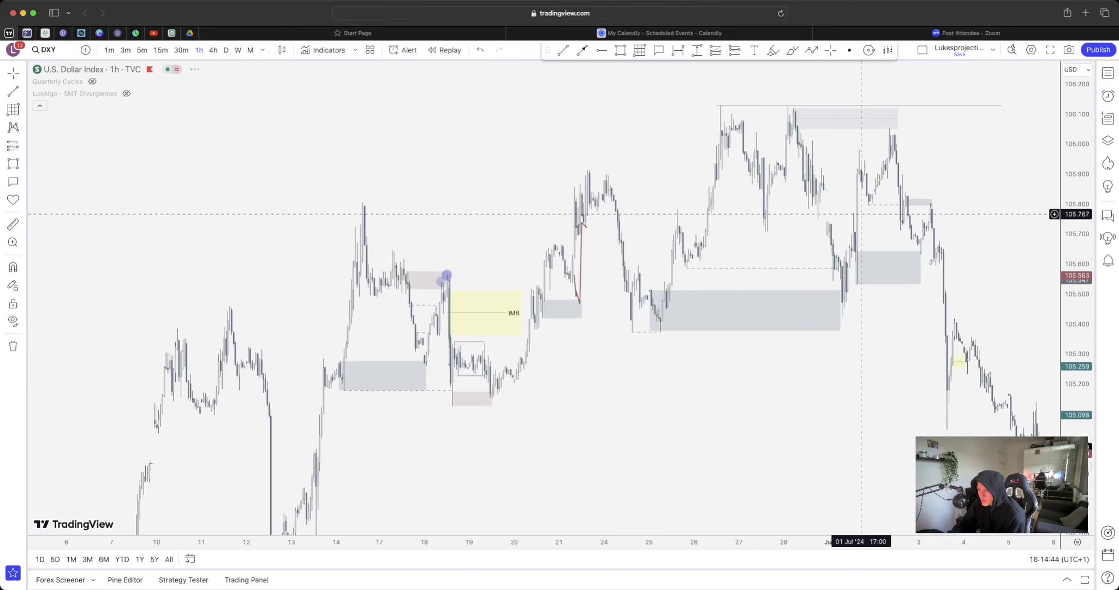
{"action": "scroll", "coordinate": [901, 213], "scroll_direction": "up", "scroll_amount": 5}
{"action": "scroll", "coordinate": [902, 123], "scroll_direction": "up", "scroll_amount": 5}
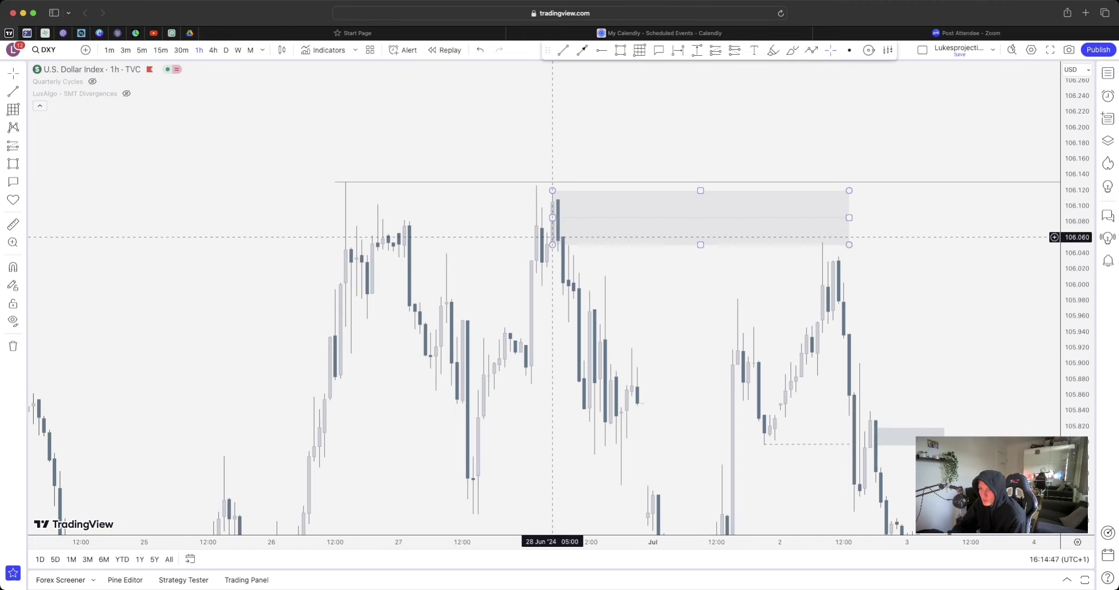
{"action": "left_click", "coordinate": [553, 218]}
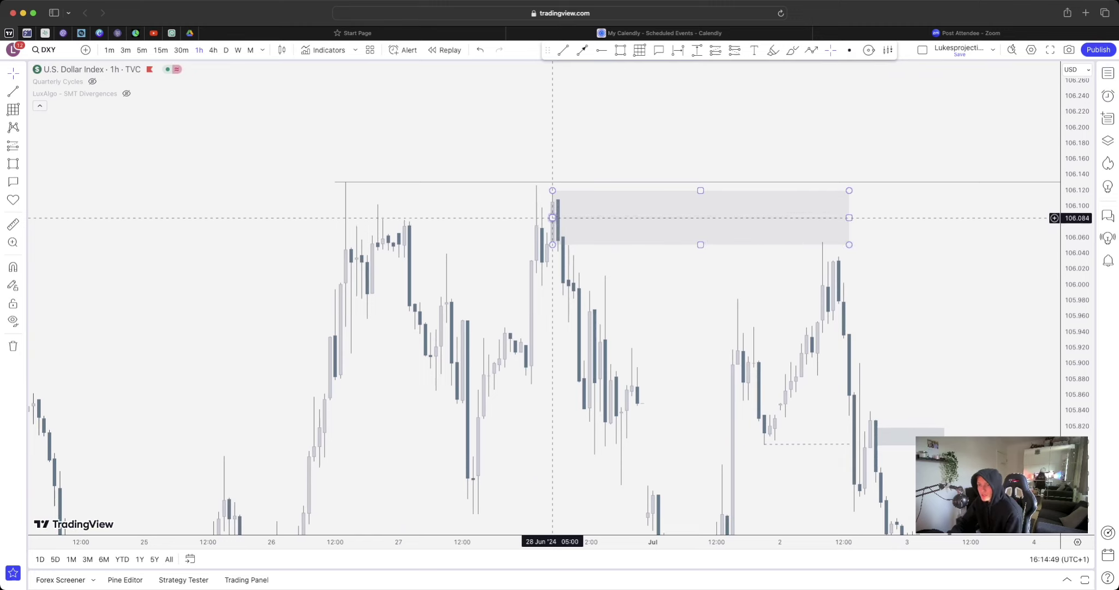
{"action": "key", "text": "Escape"}
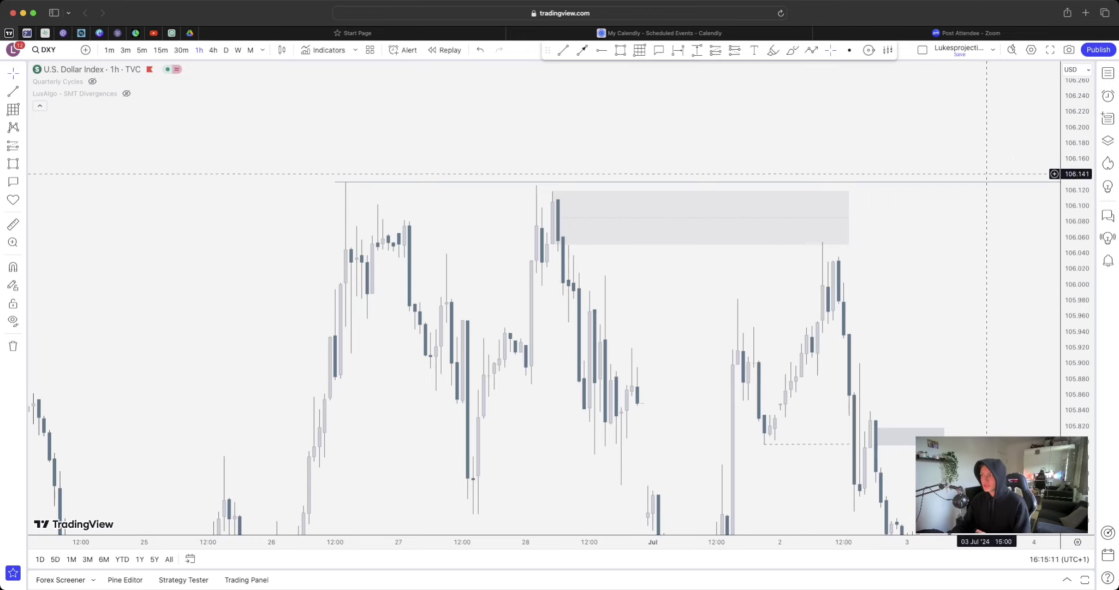
Step: Check the EURUSD chart on the 1-hour timeframe and return to GBPUSD
{"action": "left_click", "coordinate": [1108, 73]}
{"action": "left_click", "coordinate": [1027, 142]}
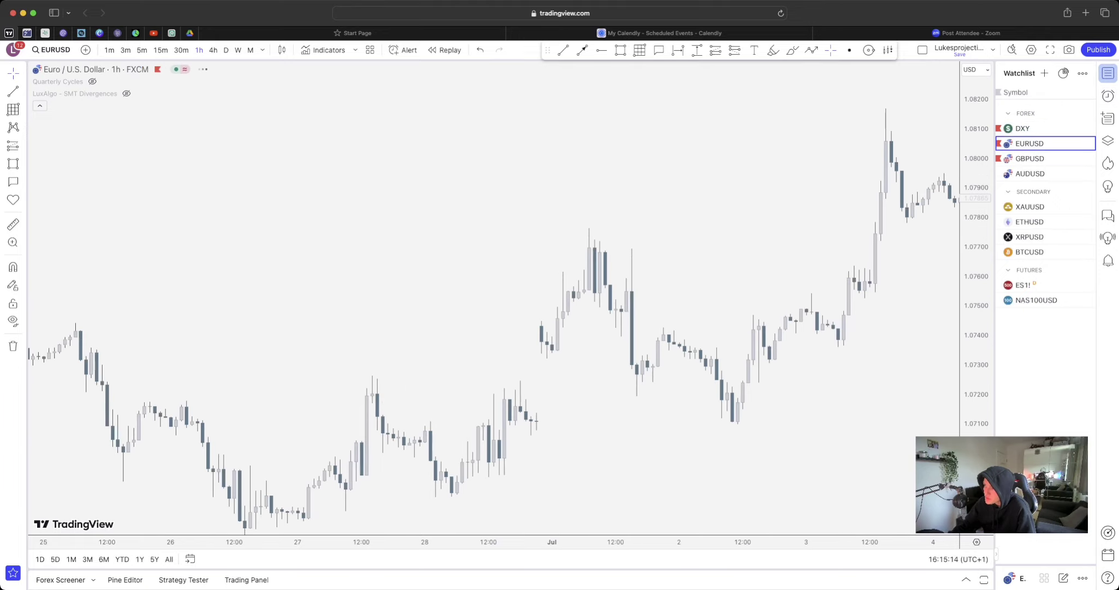
{"action": "left_click", "coordinate": [1109, 73]}
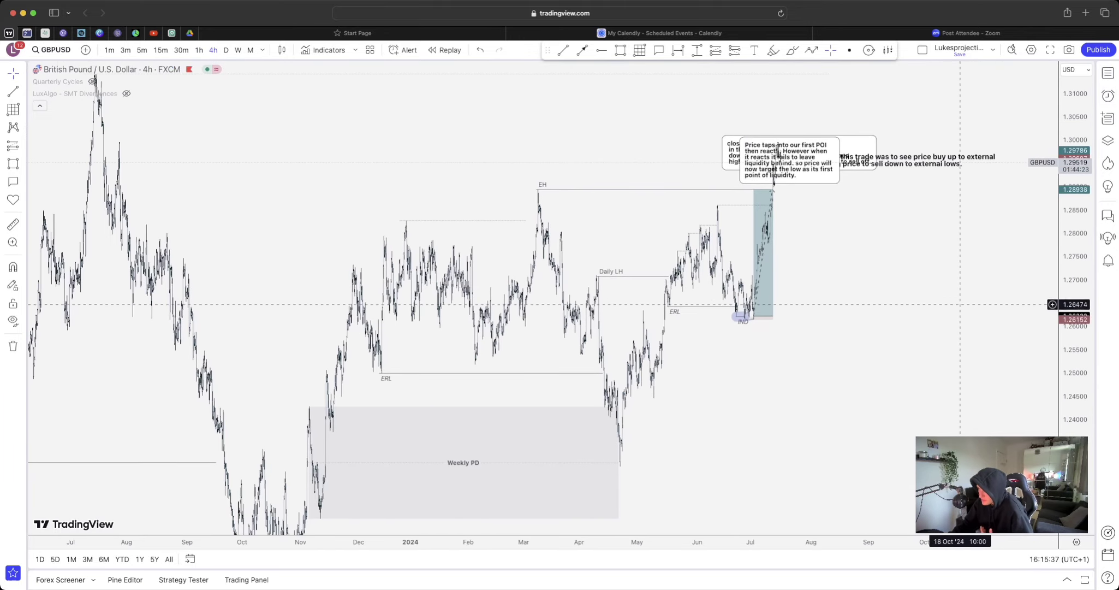
Step: Switch GBPUSD to the 1-hour timeframe and delete the highlighter mark from the IND line
{"action": "scroll", "coordinate": [778, 146], "scroll_direction": "up", "scroll_amount": 5}
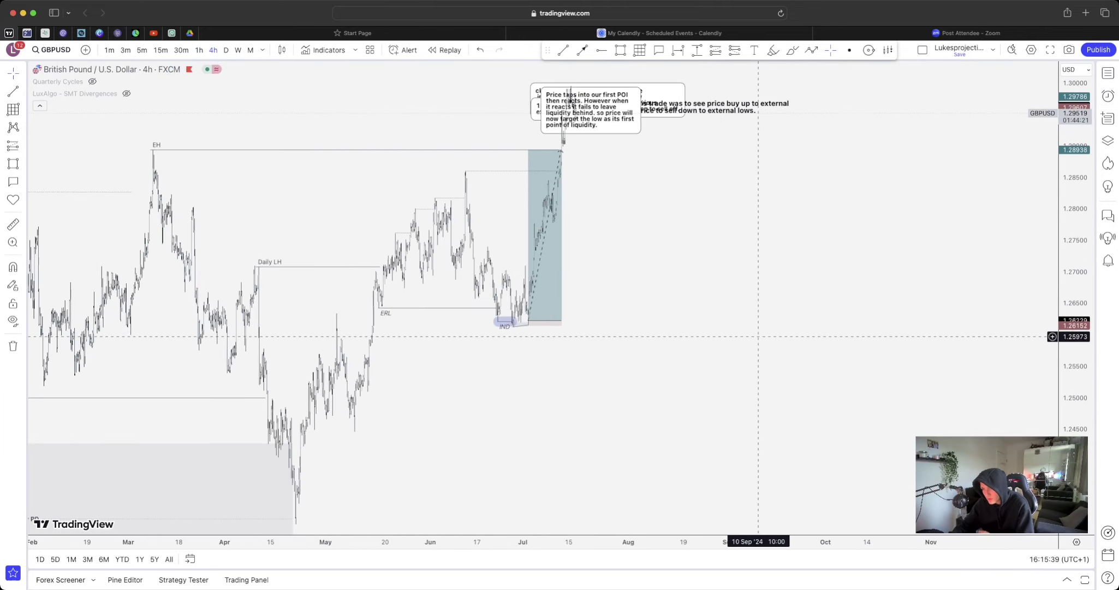
{"action": "scroll", "coordinate": [731, 145], "scroll_direction": "up", "scroll_amount": 4}
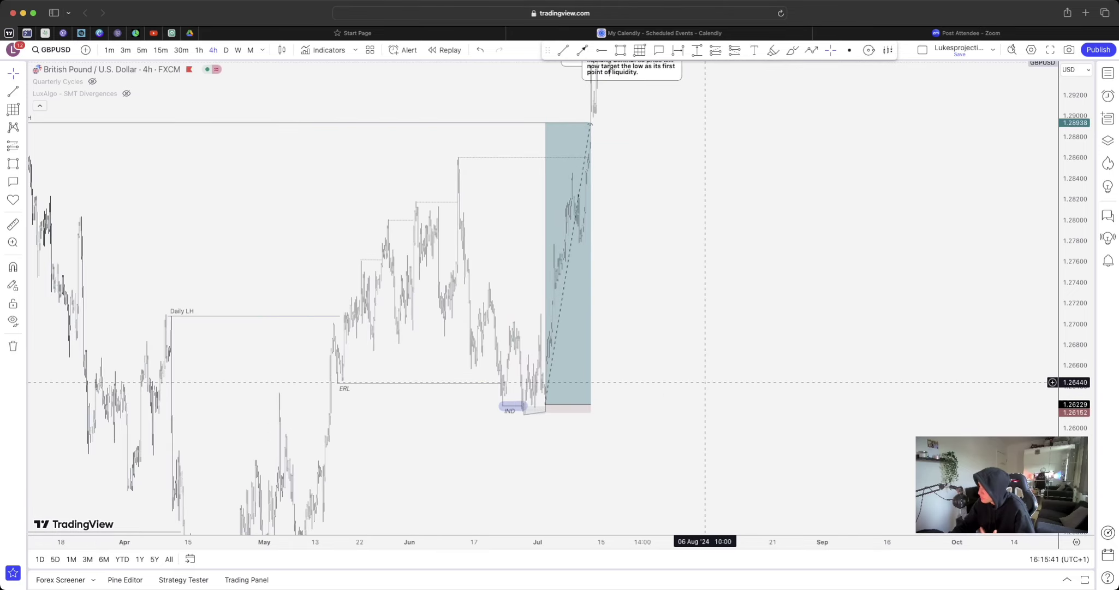
{"action": "scroll", "coordinate": [702, 379], "scroll_direction": "up", "scroll_amount": 5}
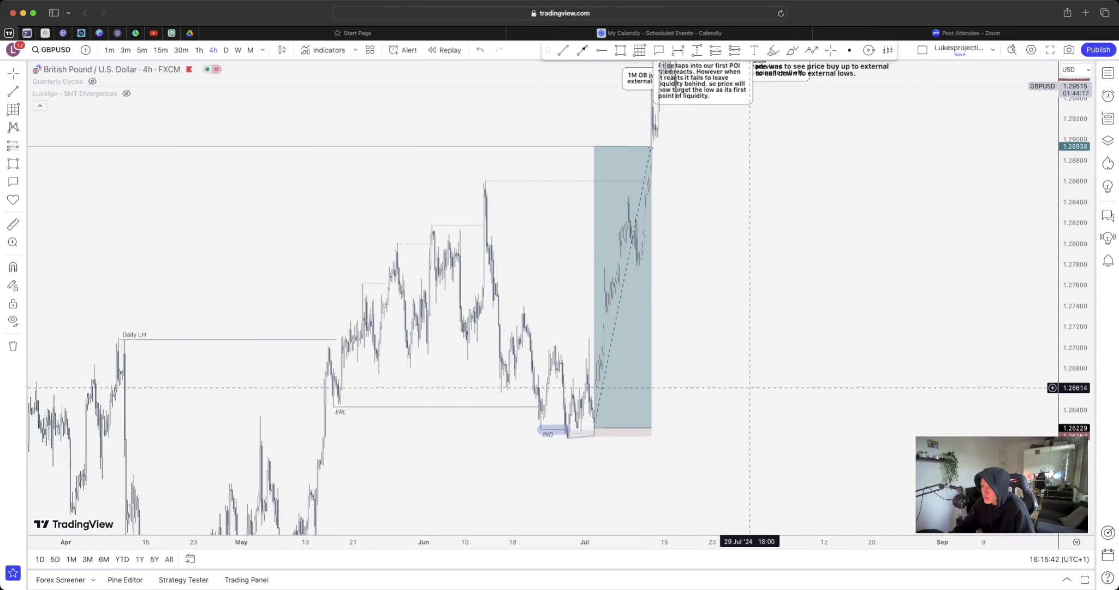
{"action": "left_click", "coordinate": [198, 49]}
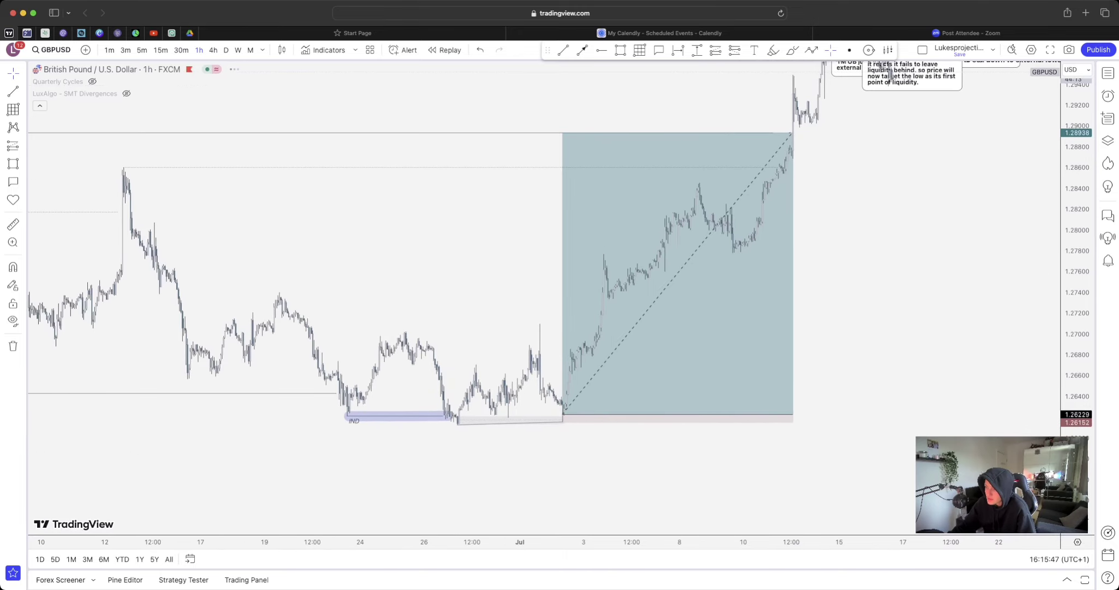
{"action": "left_click_drag", "start_coordinate": [295, 382], "coordinate": [665, 393]}
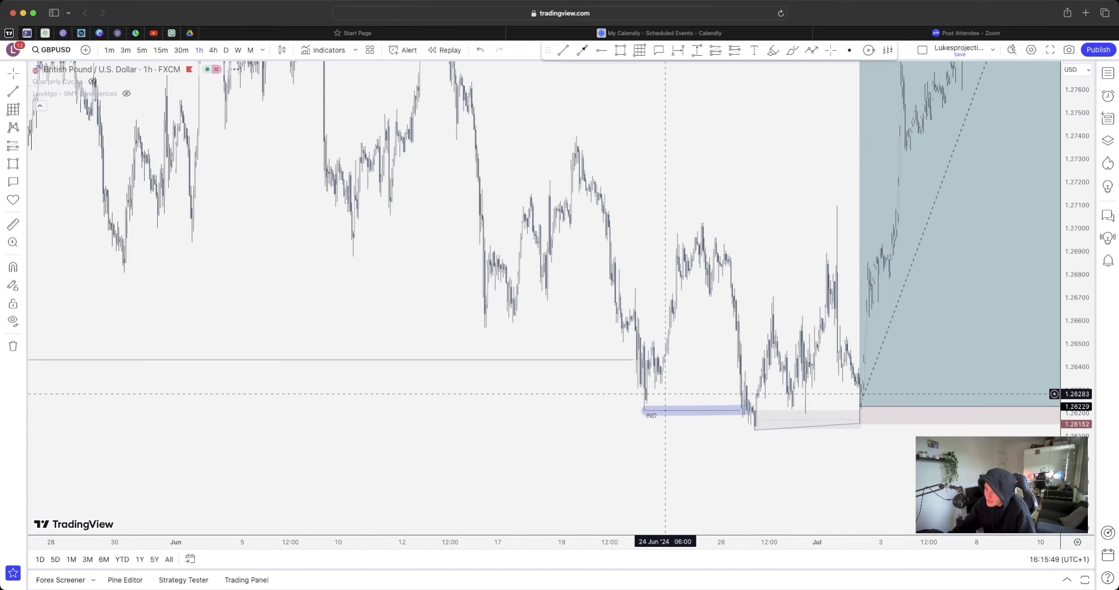
{"action": "left_click", "coordinate": [673, 408]}
{"action": "left_click", "coordinate": [677, 398]}
Step: Switch to the 15-minute timeframe and examine price entering the rectangle at the 2 July 2024 long entry
{"action": "scroll", "coordinate": [764, 401], "scroll_direction": "right", "scroll_amount": 5}
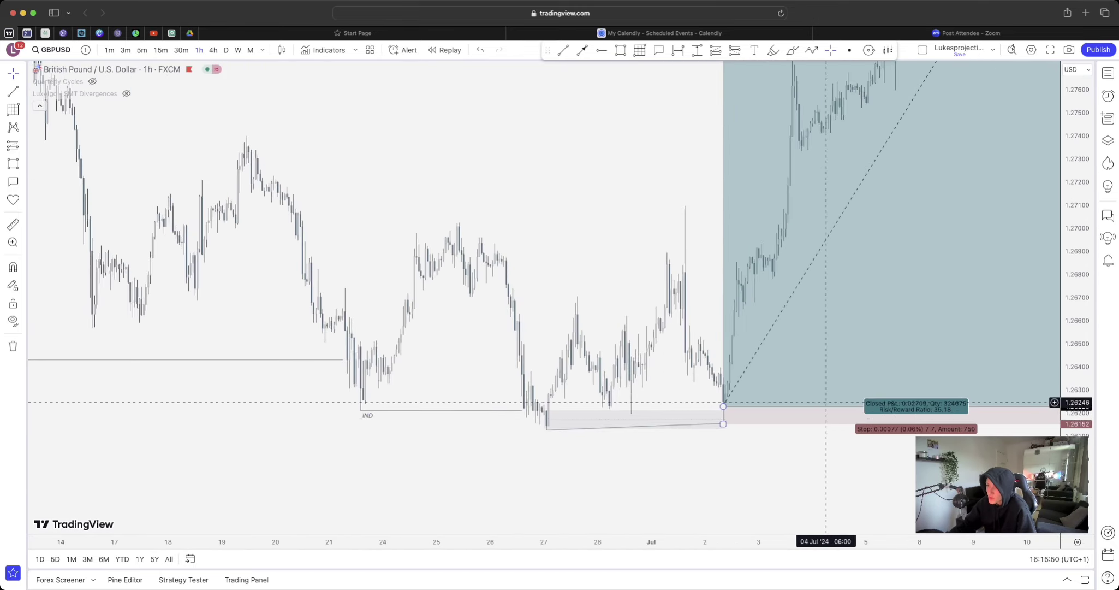
{"action": "scroll", "coordinate": [420, 305], "scroll_direction": "up", "scroll_amount": 3}
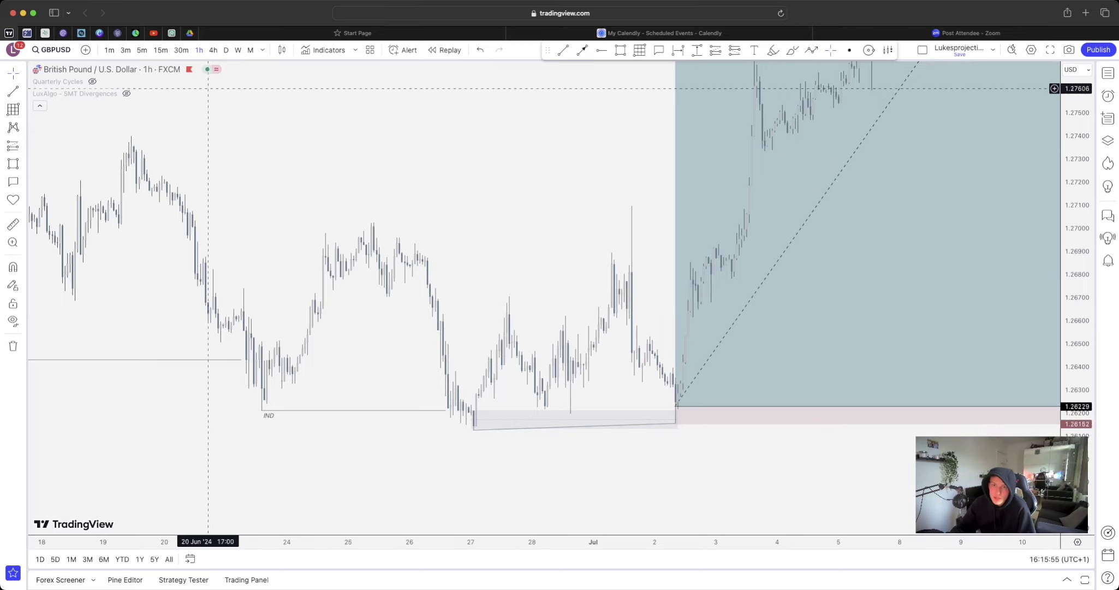
{"action": "left_click", "coordinate": [160, 50]}
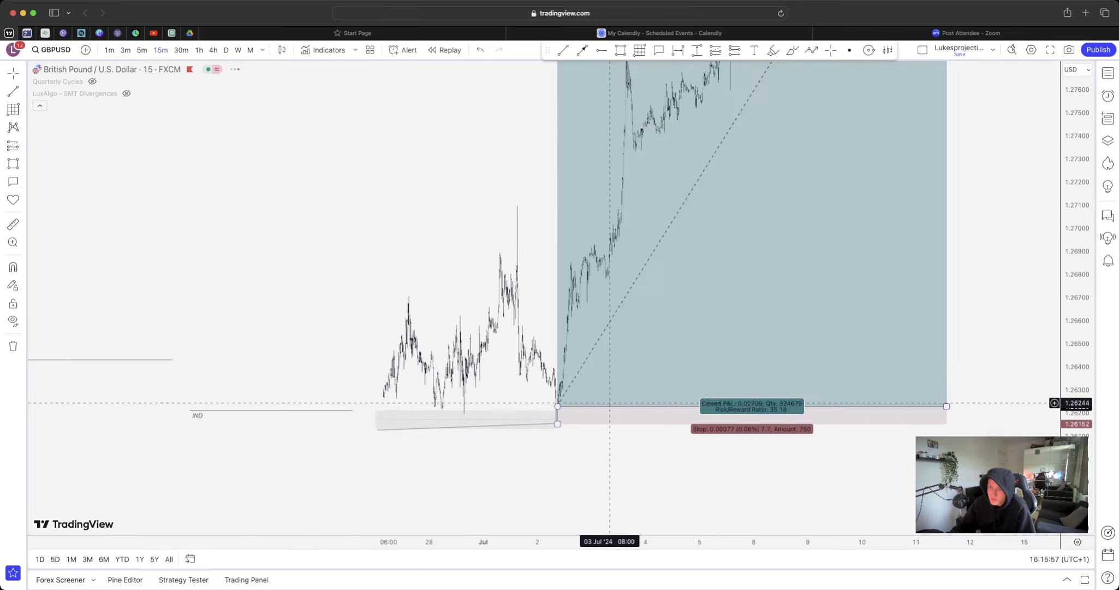
{"action": "scroll", "coordinate": [612, 303], "scroll_direction": "up", "scroll_amount": 6}
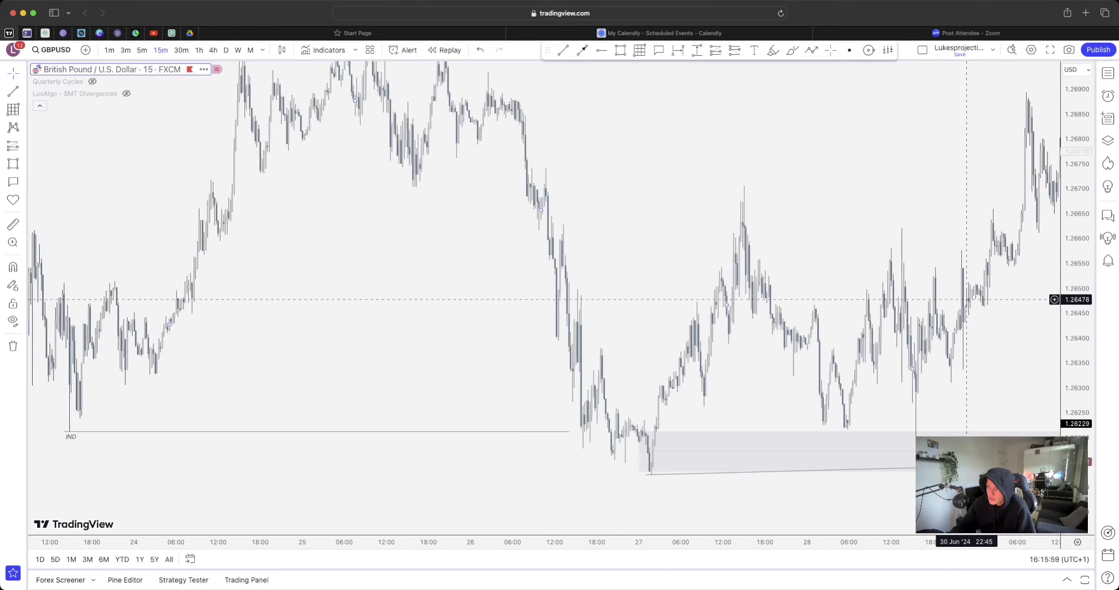
{"action": "scroll", "coordinate": [860, 316], "scroll_direction": "up", "scroll_amount": 3}
{"action": "scroll", "coordinate": [817, 322], "scroll_direction": "right", "scroll_amount": 10}
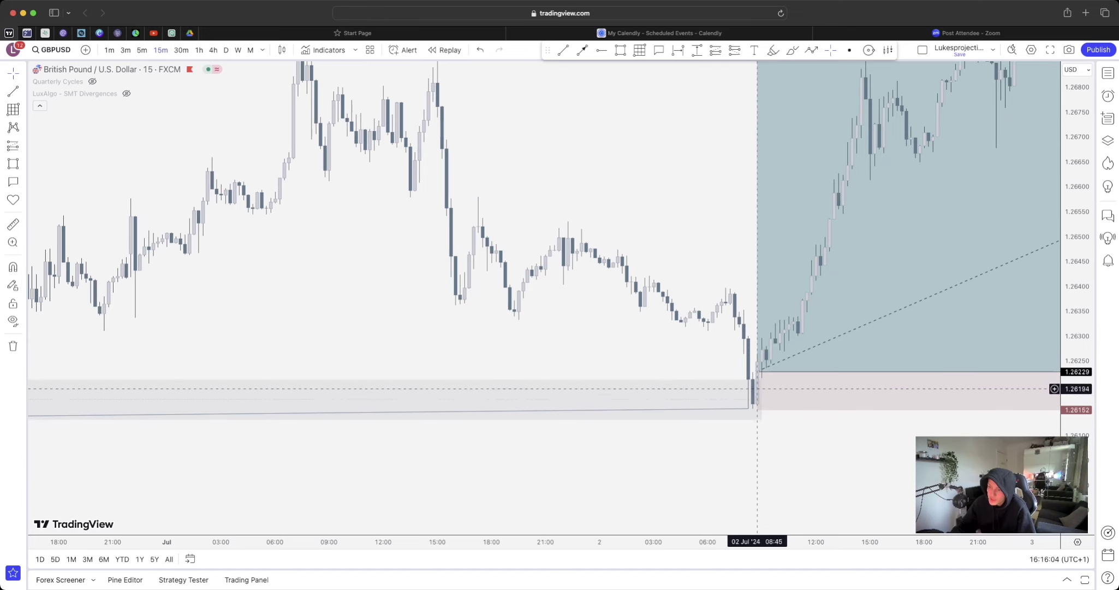
{"action": "scroll", "coordinate": [750, 385], "scroll_direction": "down", "scroll_amount": 3}
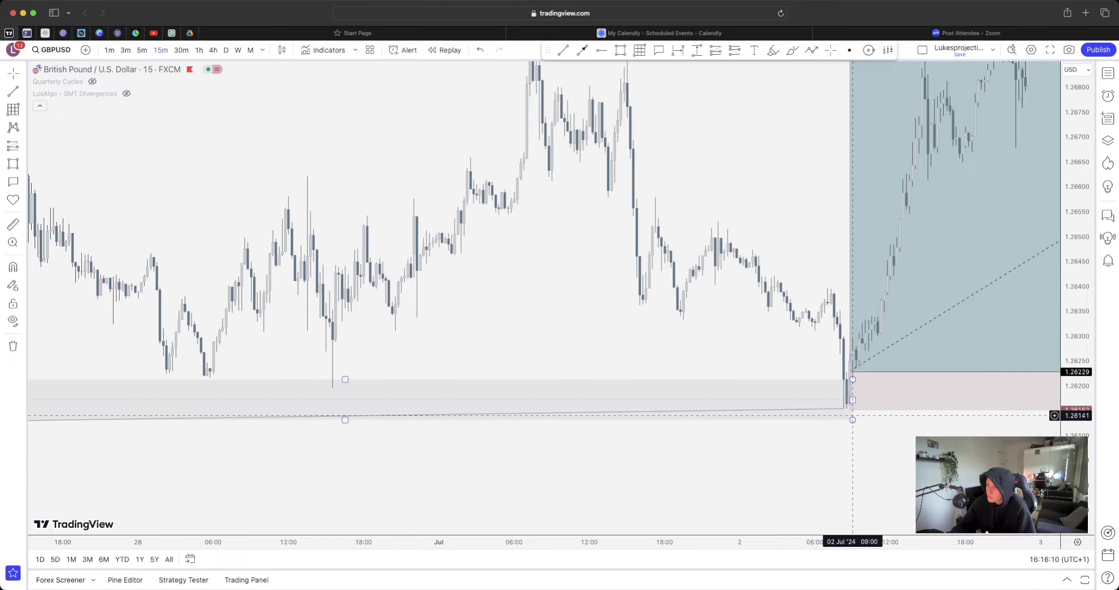
Step: On the 5-minute timeframe, lower the long position's entry on 2 July 2024 to 1.26216
{"action": "left_click", "coordinate": [141, 50]}
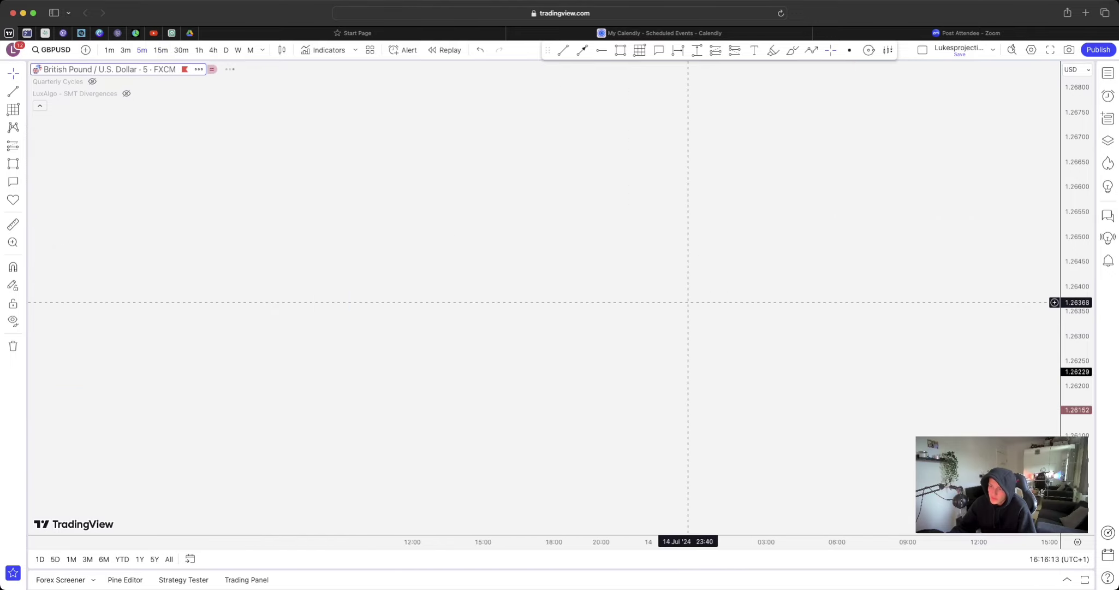
{"action": "scroll", "coordinate": [344, 332], "scroll_direction": "up", "scroll_amount": 10}
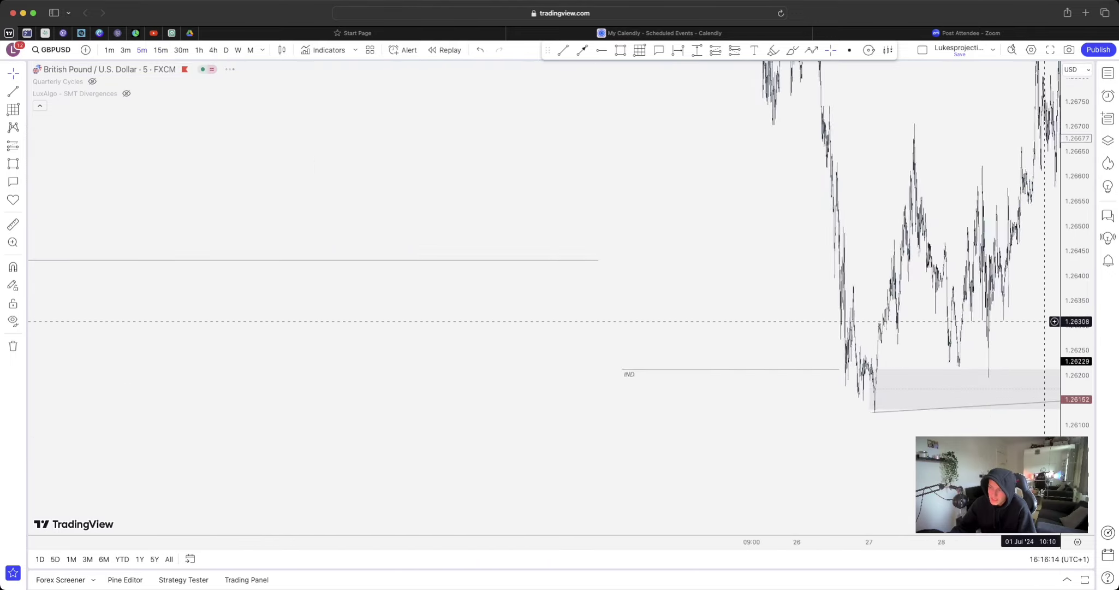
{"action": "scroll", "coordinate": [692, 316], "scroll_direction": "up", "scroll_amount": 5}
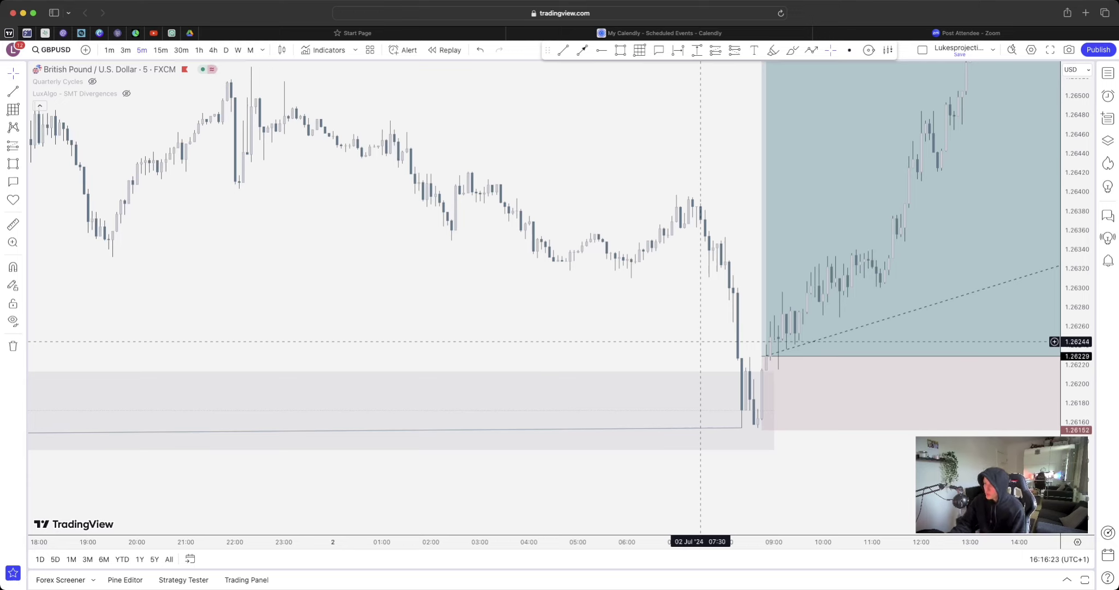
{"action": "left_click", "coordinate": [762, 358]}
{"action": "mouse_move", "coordinate": [762, 358]}
{"action": "left_mouse_down"}
{"action": "mouse_move", "coordinate": [775, 370]}
{"action": "mouse_move", "coordinate": [762, 368]}
{"action": "left_mouse_up"}
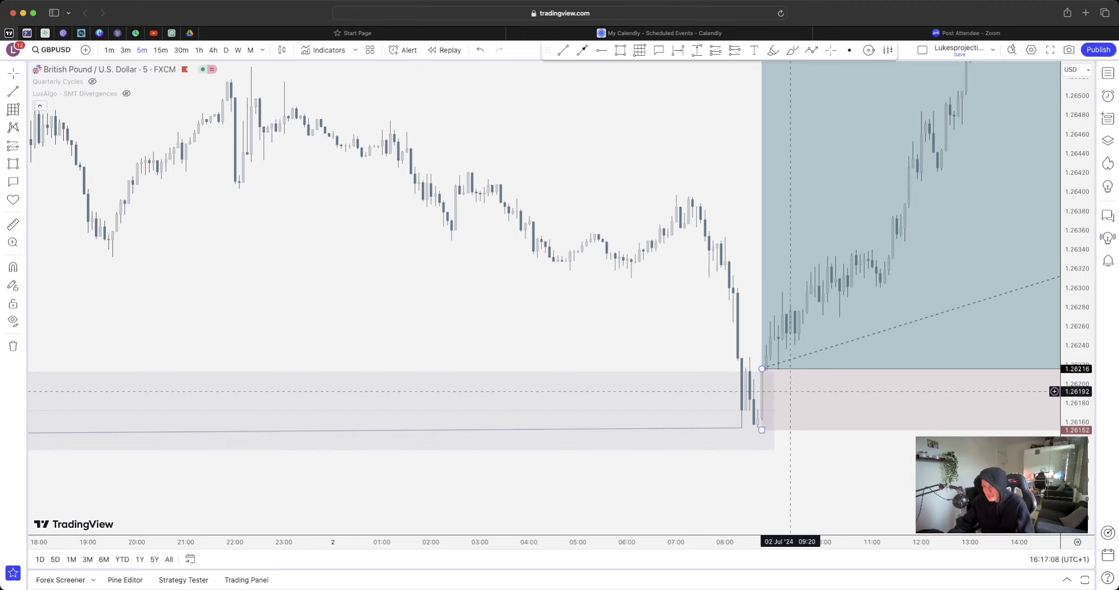
Step: Examine the long position and the price move following the 2 July 2024 entry on the 5-minute chart
{"action": "left_click_drag", "start_coordinate": [695, 328], "coordinate": [483, 320]}
{"action": "scroll", "coordinate": [739, 427], "scroll_direction": "down", "scroll_amount": 5}
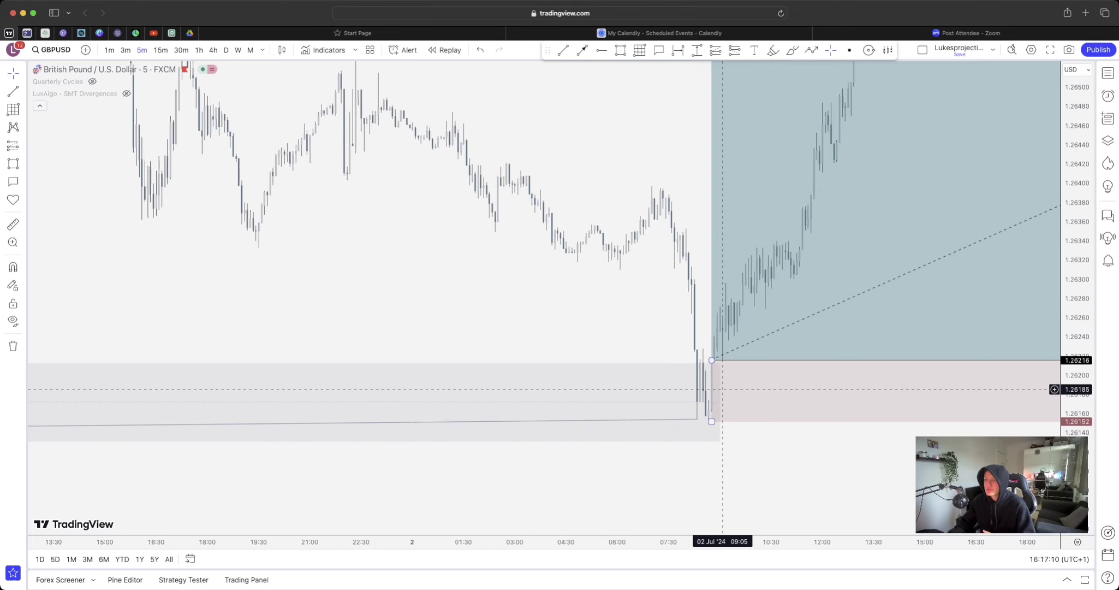
{"action": "left_click_drag", "start_coordinate": [725, 345], "coordinate": [302, 292]}
{"action": "scroll", "coordinate": [643, 348], "scroll_direction": "down", "scroll_amount": 2}
{"action": "scroll", "coordinate": [643, 347], "scroll_direction": "down", "scroll_amount": 1}
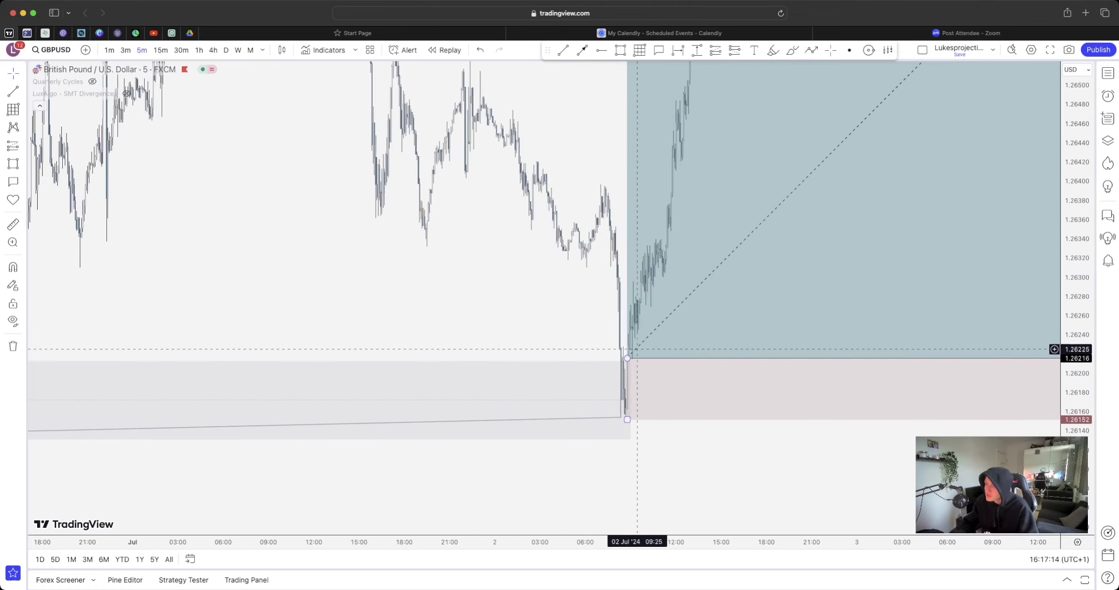
{"action": "left_click_drag", "start_coordinate": [861, 485], "coordinate": [719, 382]}
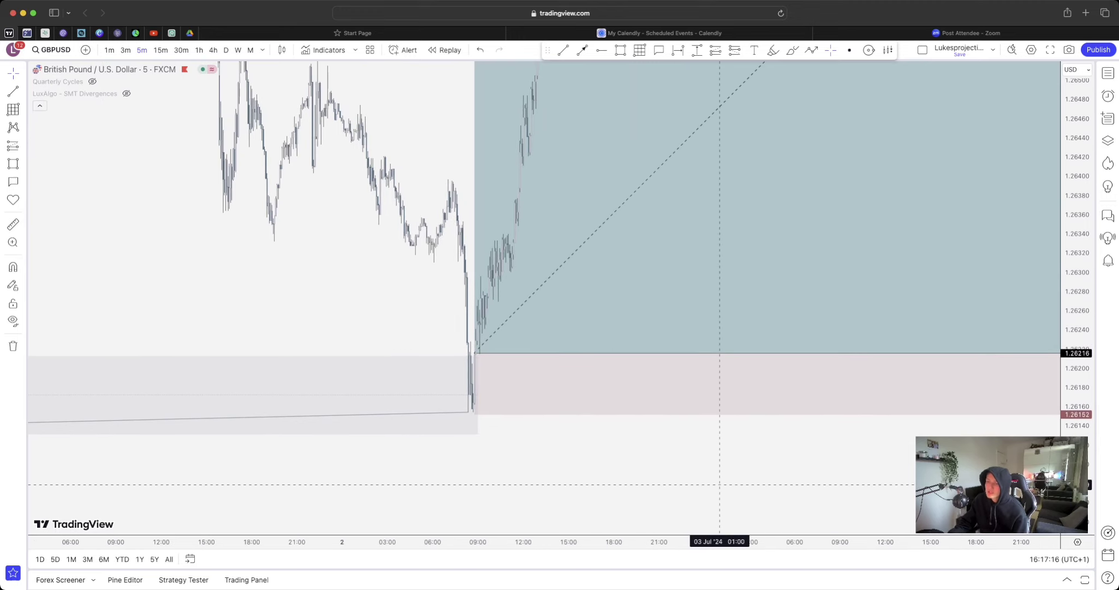
{"action": "left_click_drag", "start_coordinate": [851, 360], "coordinate": [721, 338]}
{"action": "left_click_drag", "start_coordinate": [841, 328], "coordinate": [655, 305]}
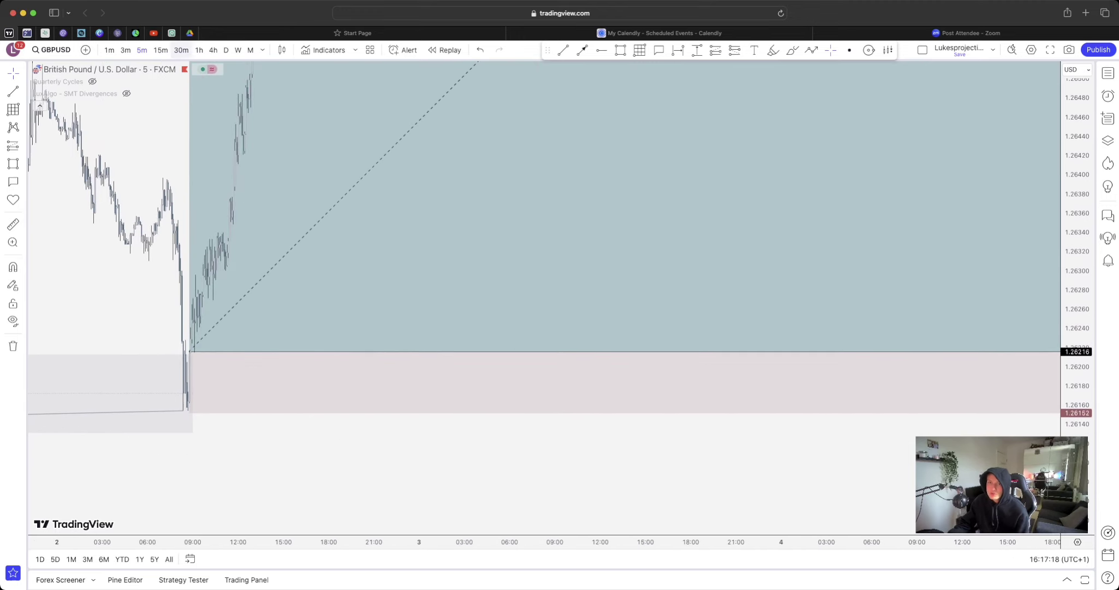
Step: Switch to the 15-minute timeframe and examine the whole July 2024 long against the late May and June highs and lows
{"action": "left_click", "coordinate": [161, 50]}
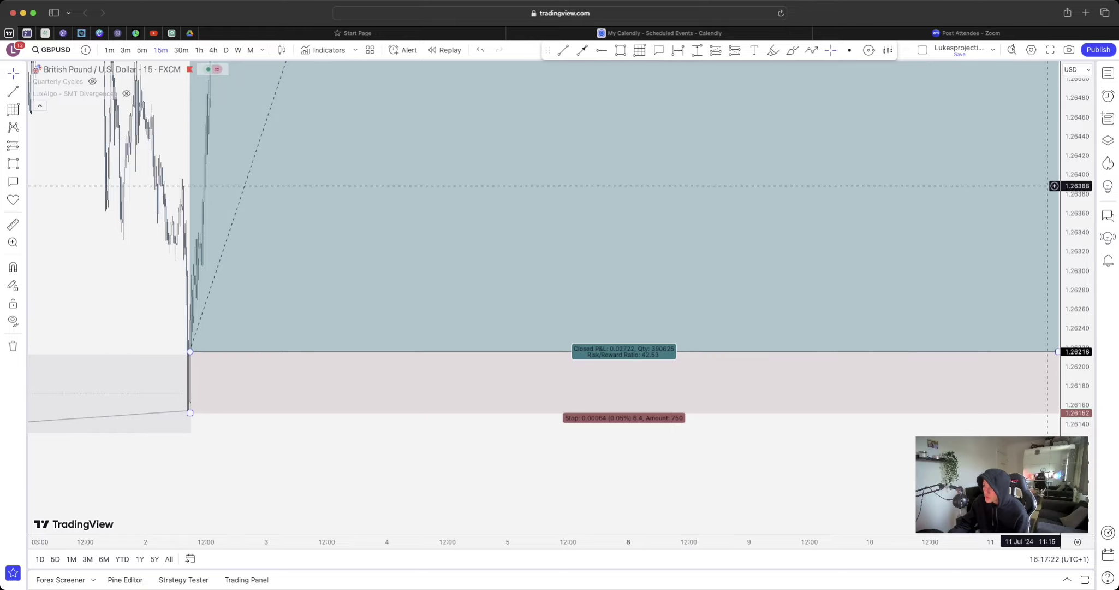
{"action": "scroll", "coordinate": [808, 306], "scroll_direction": "down", "scroll_amount": 5}
{"action": "scroll", "coordinate": [660, 319], "scroll_direction": "down", "scroll_amount": 4}
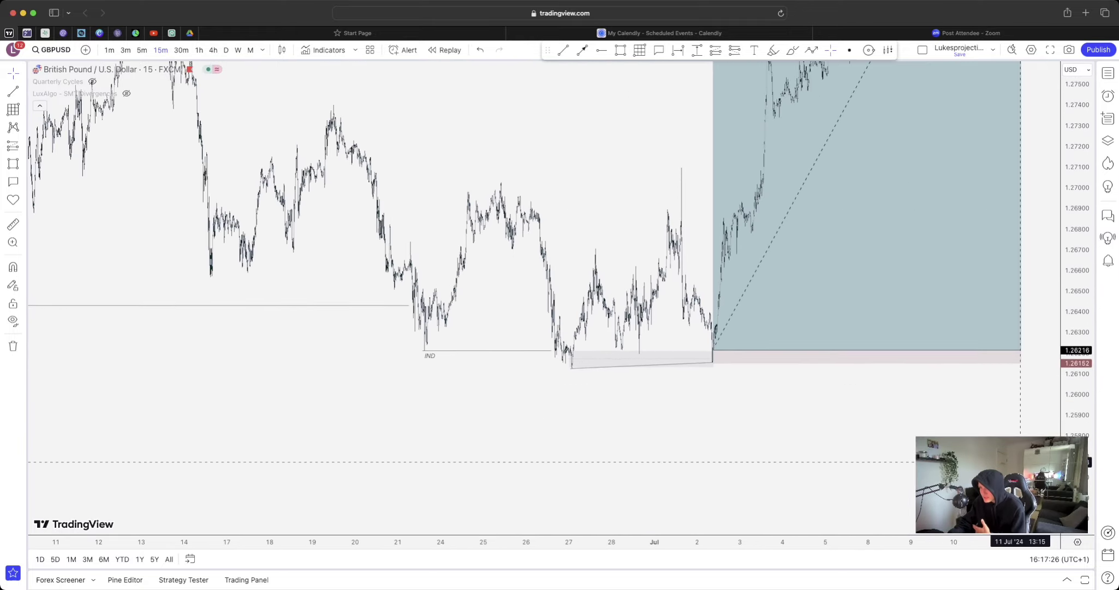
{"action": "scroll", "coordinate": [677, 256], "scroll_direction": "down", "scroll_amount": 3}
{"action": "scroll", "coordinate": [665, 251], "scroll_direction": "down", "scroll_amount": 4}
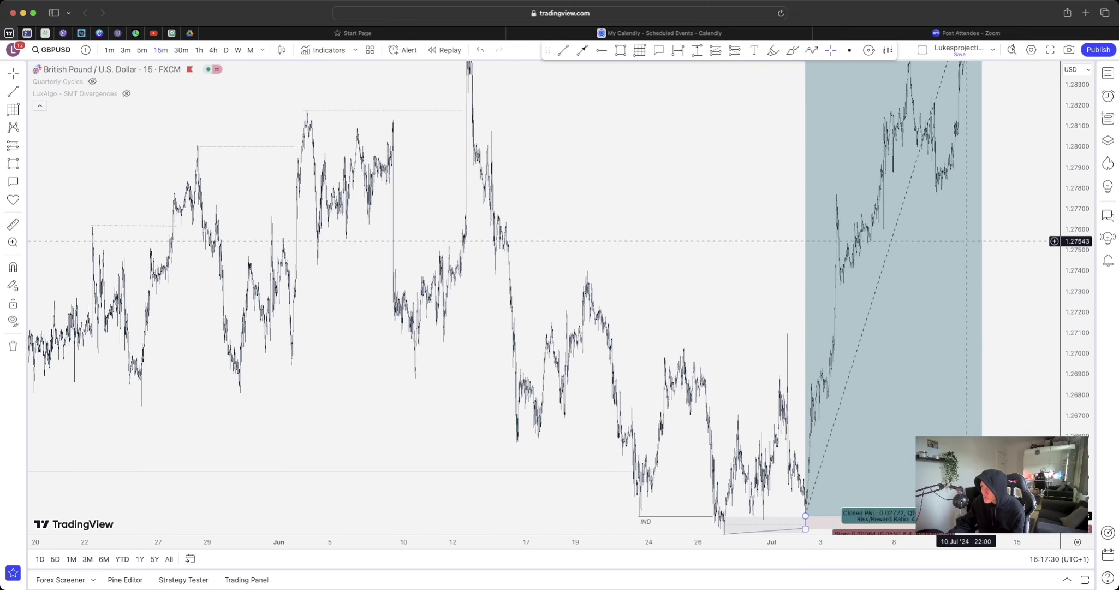
{"action": "scroll", "coordinate": [846, 334], "scroll_direction": "right", "scroll_amount": 1}
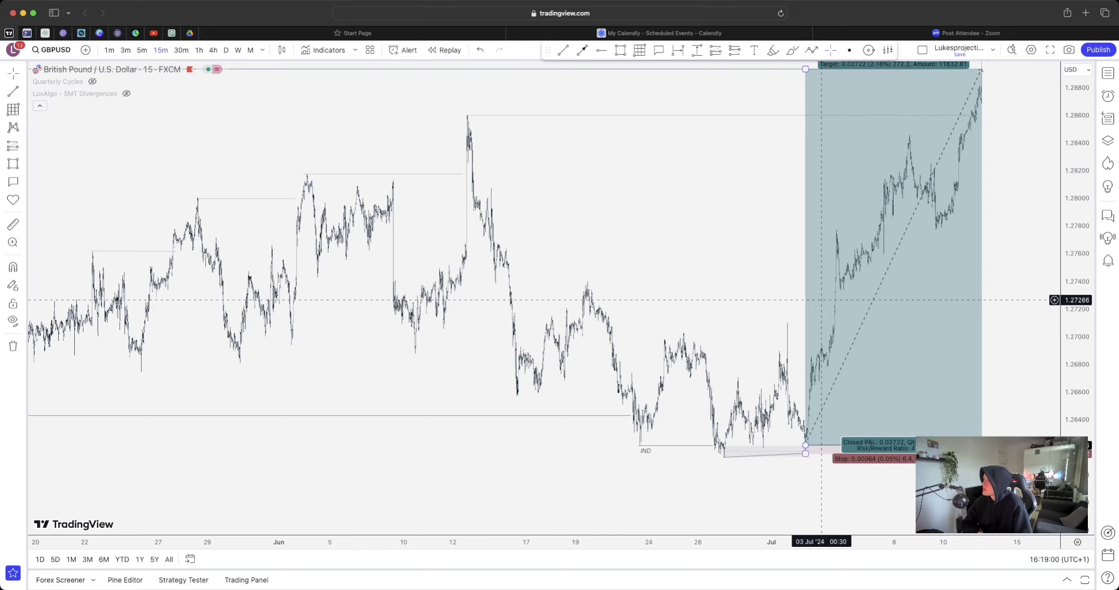
{"action": "left_click_drag", "start_coordinate": [741, 289], "coordinate": [755, 289]}
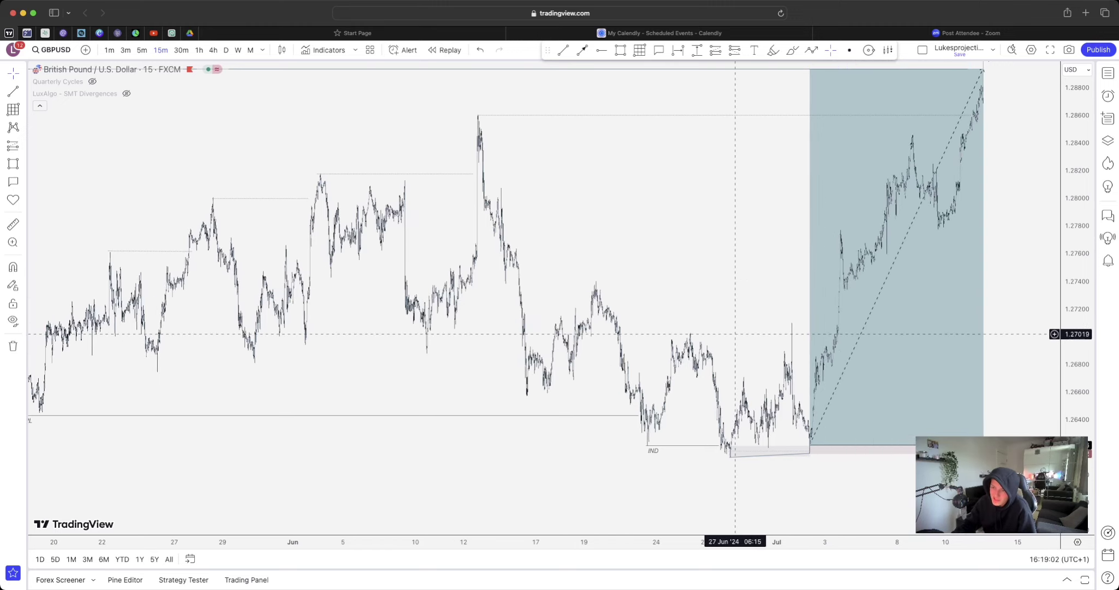